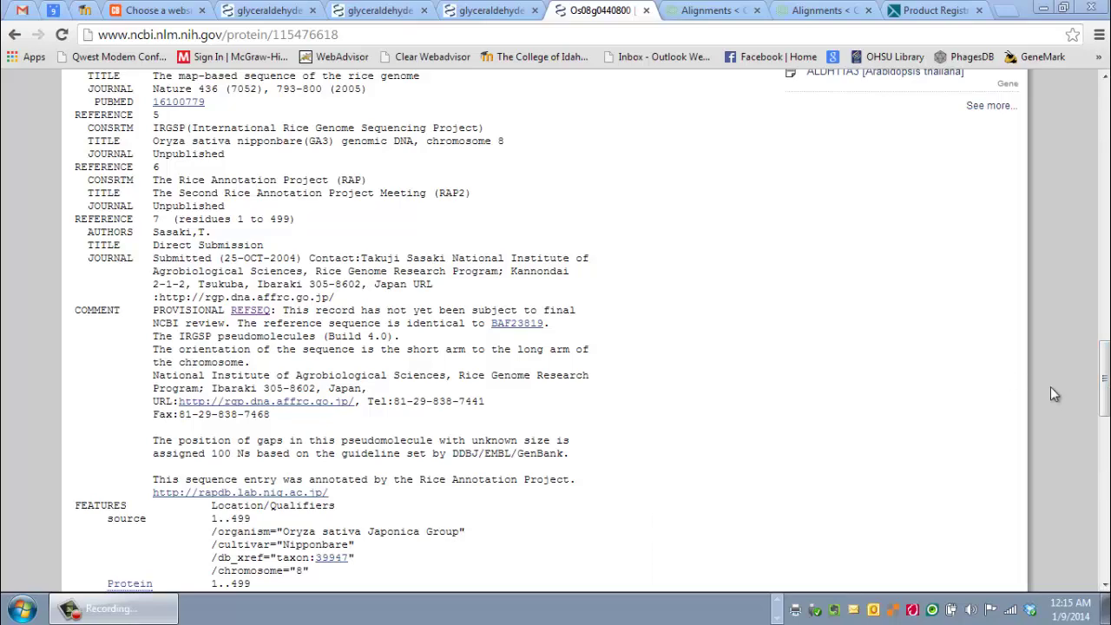
Go back from the rice Os08g0440800 protein record to its chromosome 8 gene page
left_click_drag(1104, 390, 1101, 120)
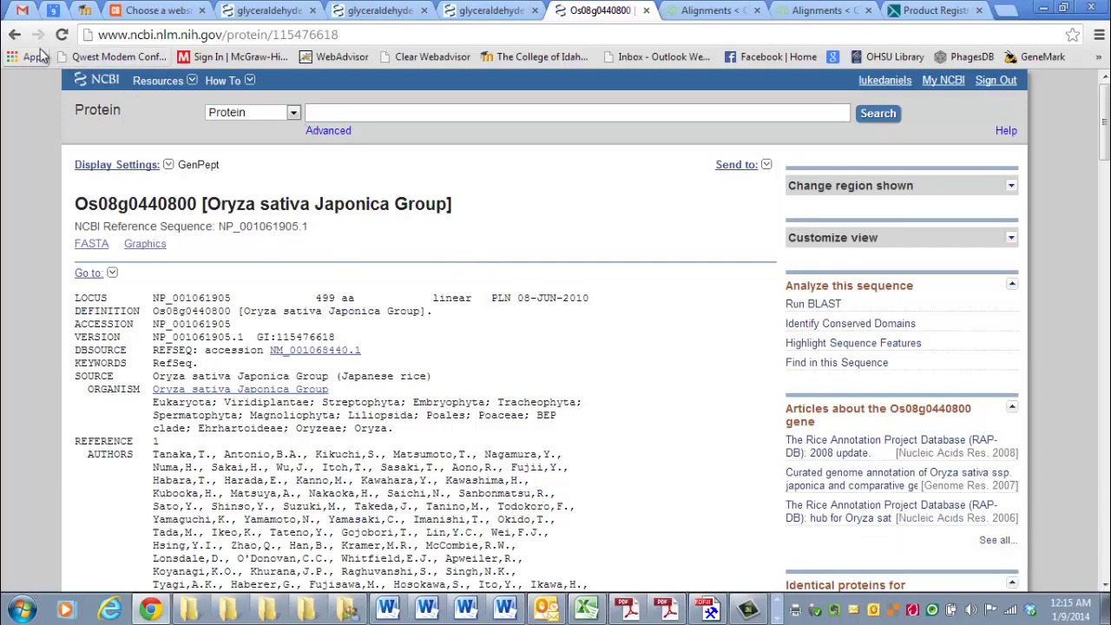
left_click(15, 36)
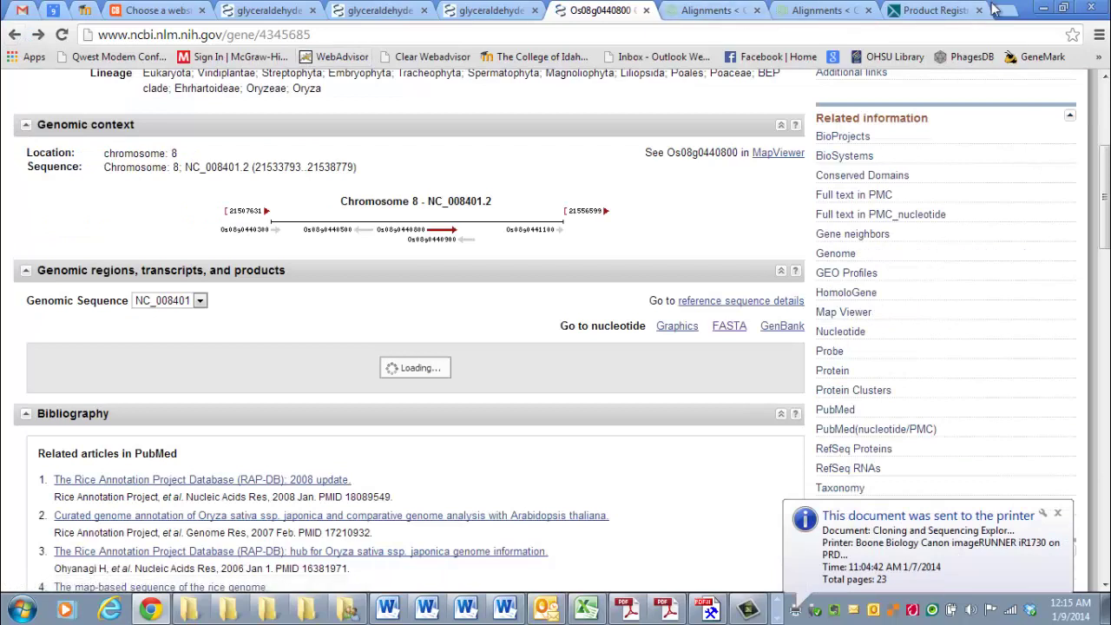
In a new tab, go to NCBI Gene and search for 'gapdh tomato'
left_click(997, 9)
type("nc")
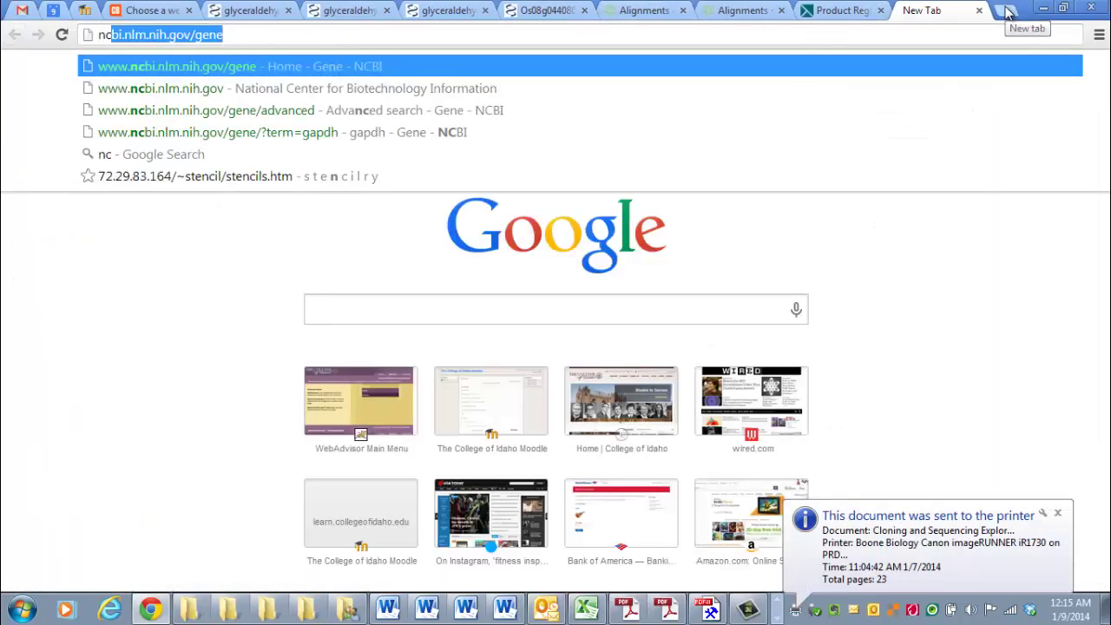
type("bi")
key("Return")
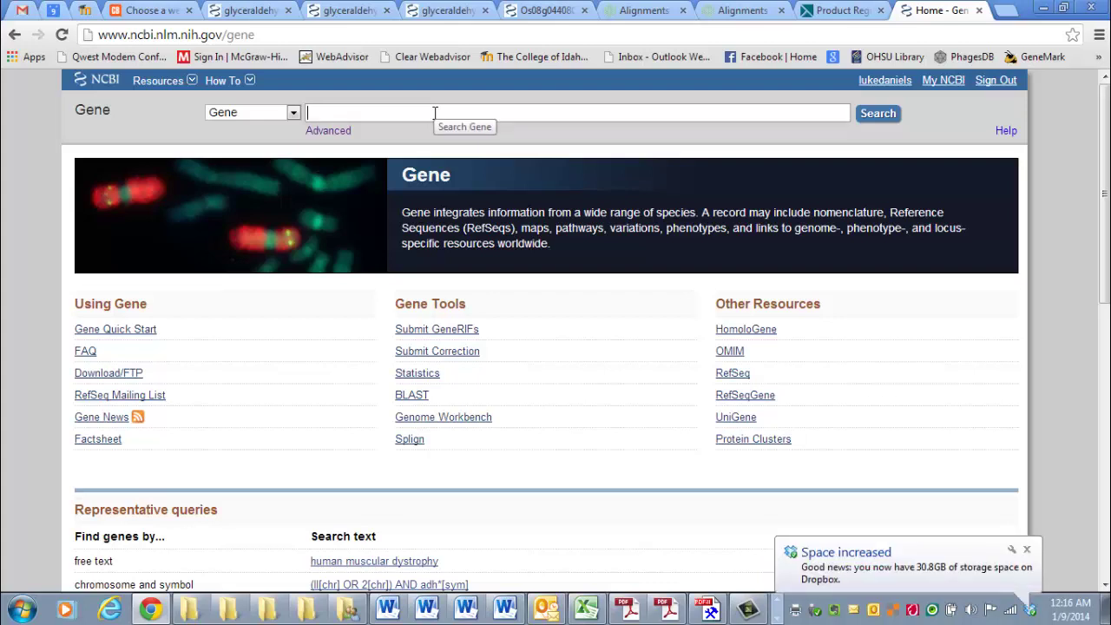
type("gapdh")
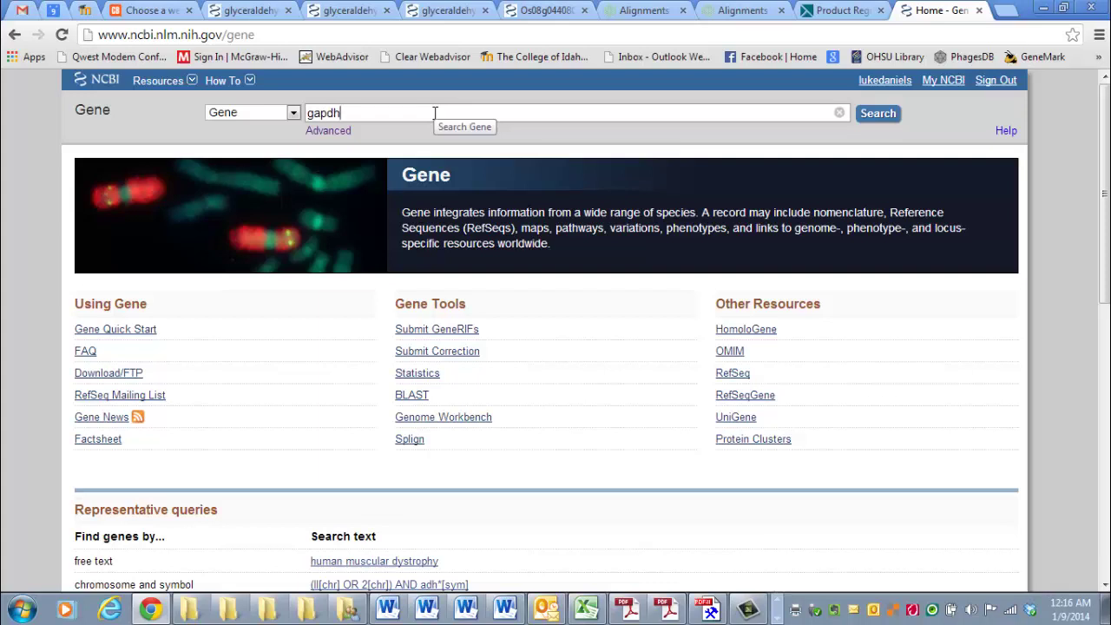
type(" tomato")
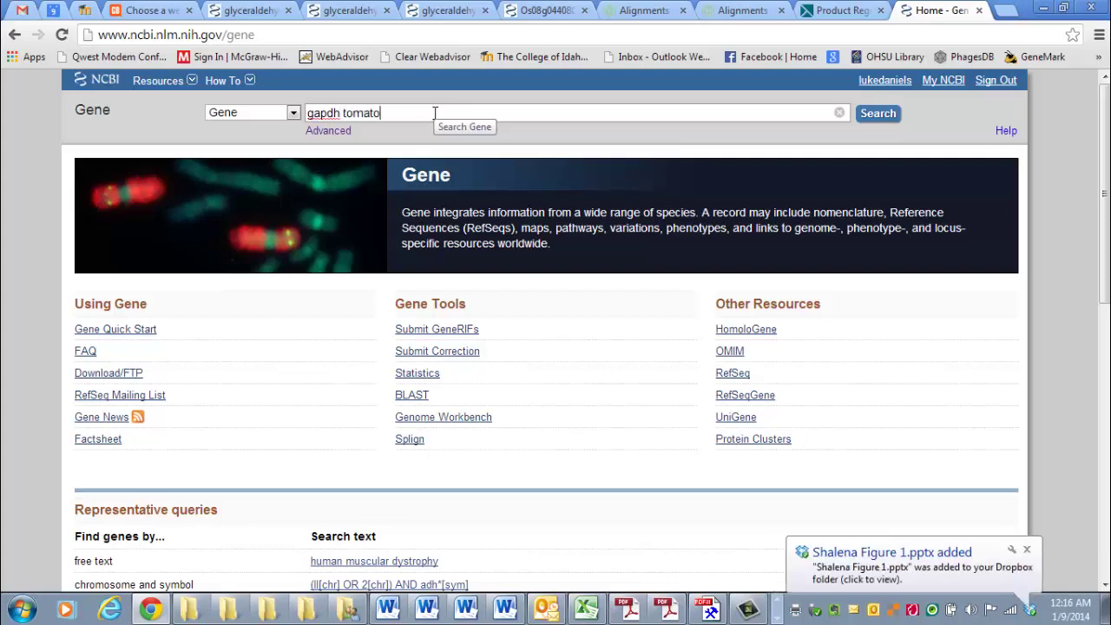
key("Return")
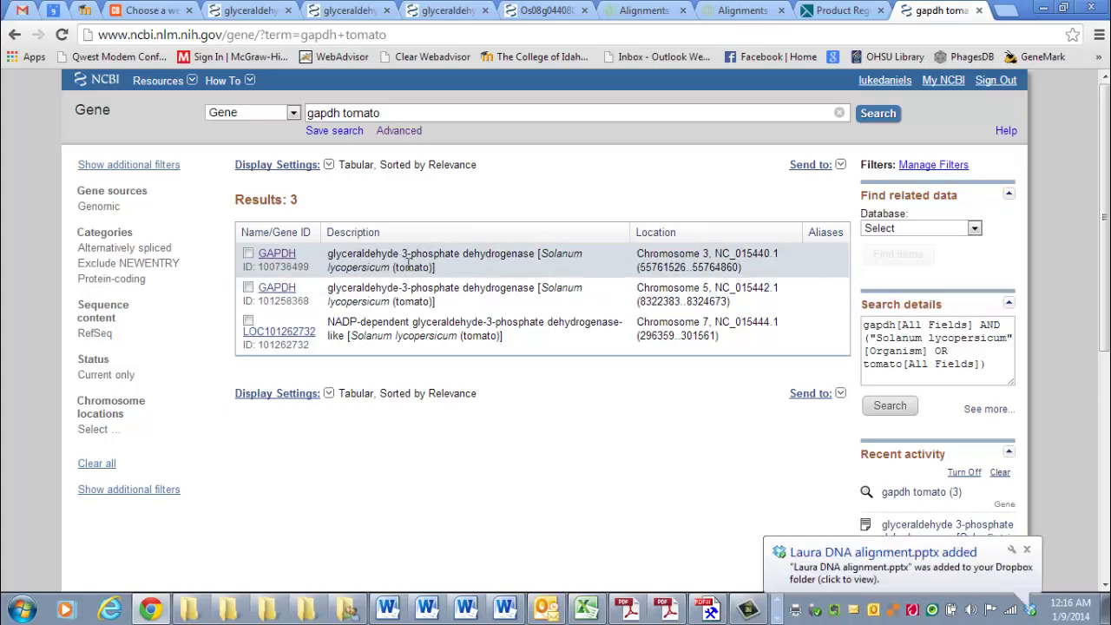
Open tomato GAPDH gene record 100736499 and scroll through its chromosome 3 genomic context and bibliography
left_click(279, 254)
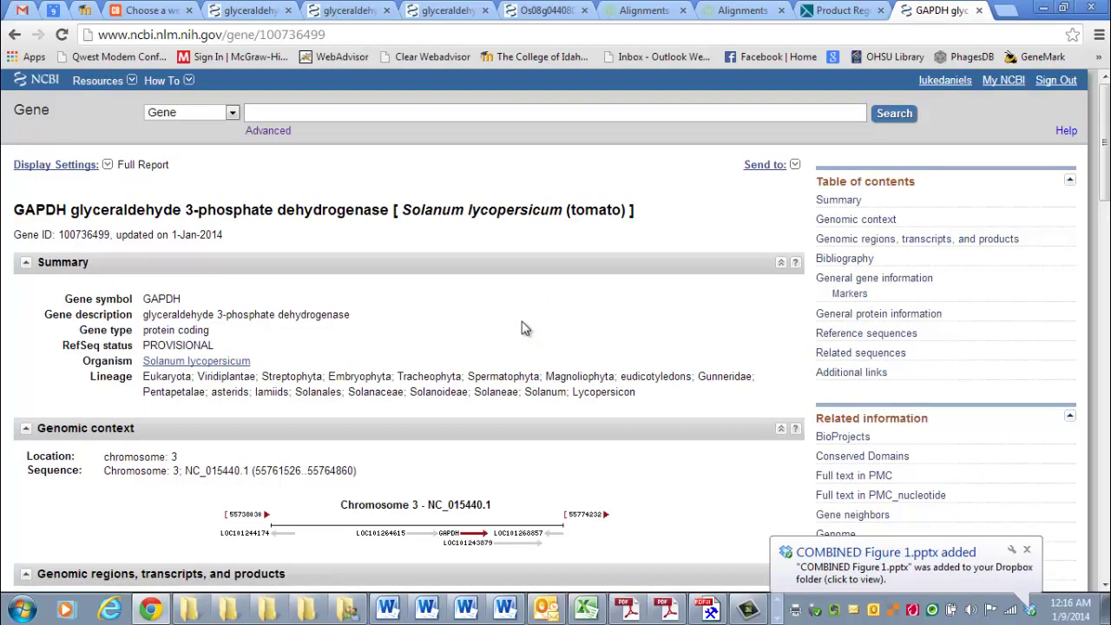
scroll(525, 328, "down", 3)
scroll(525, 328, "down", 2)
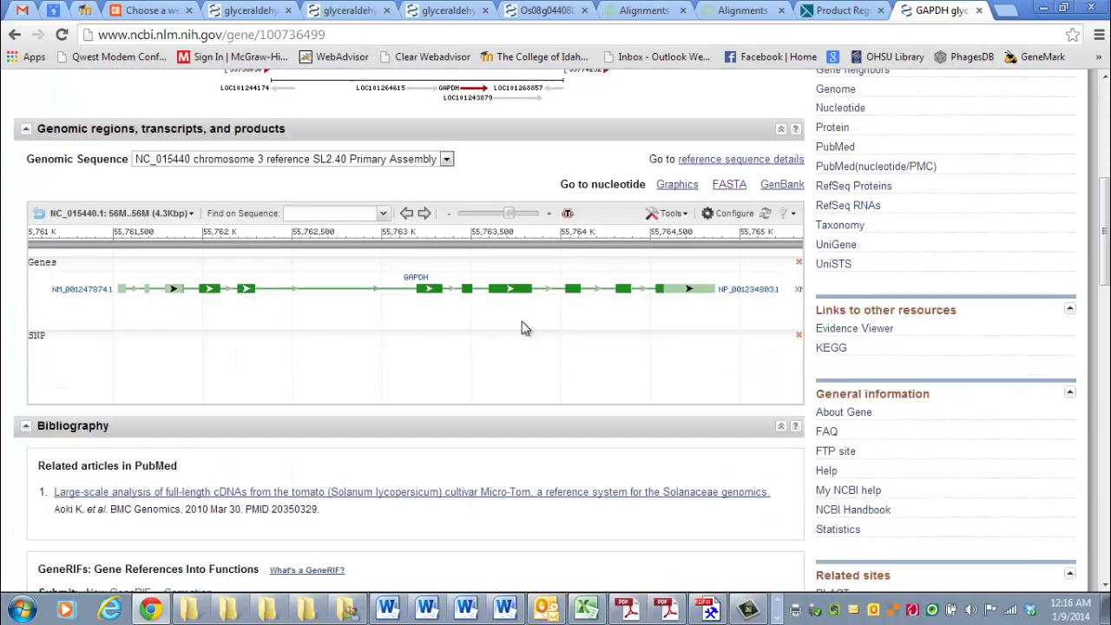
scroll(581, 296, "down", 3)
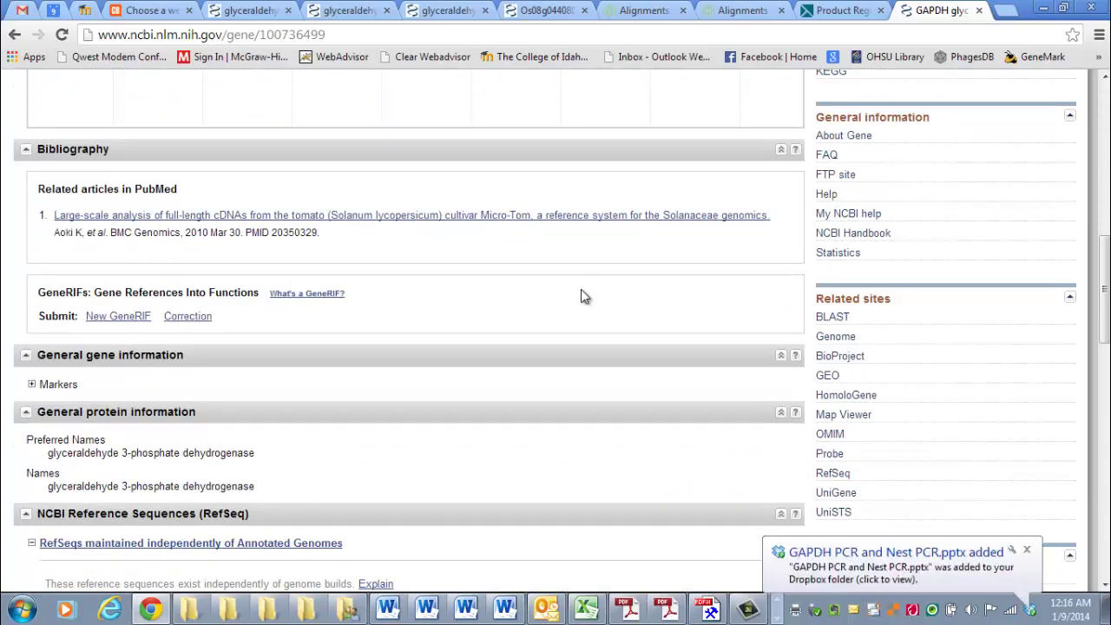
scroll(584, 296, "down", 1)
scroll(584, 295, "up", 7)
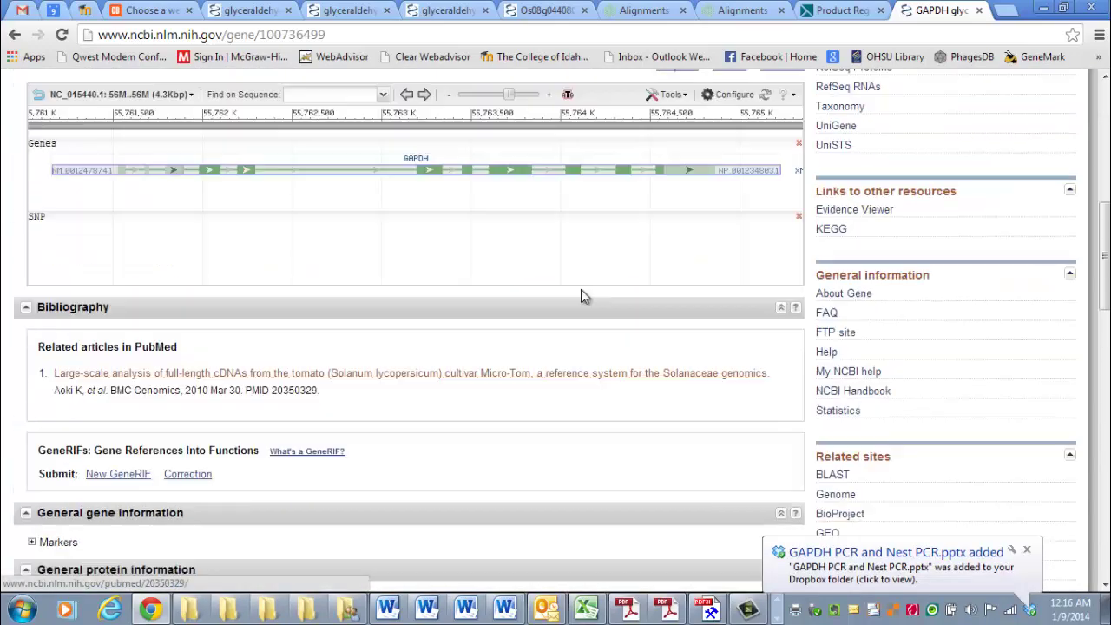
scroll(580, 289, "down", 2)
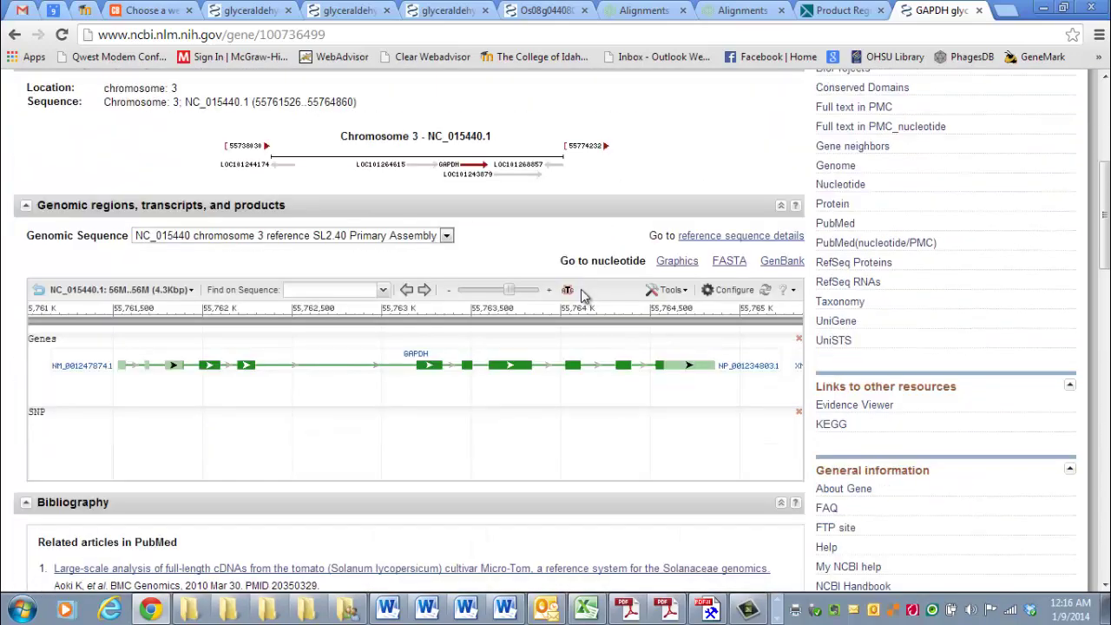
Open RefSeq protein NP_001234803.1 and scroll down to its 295-residue ORIGIN sequence
left_click(855, 271)
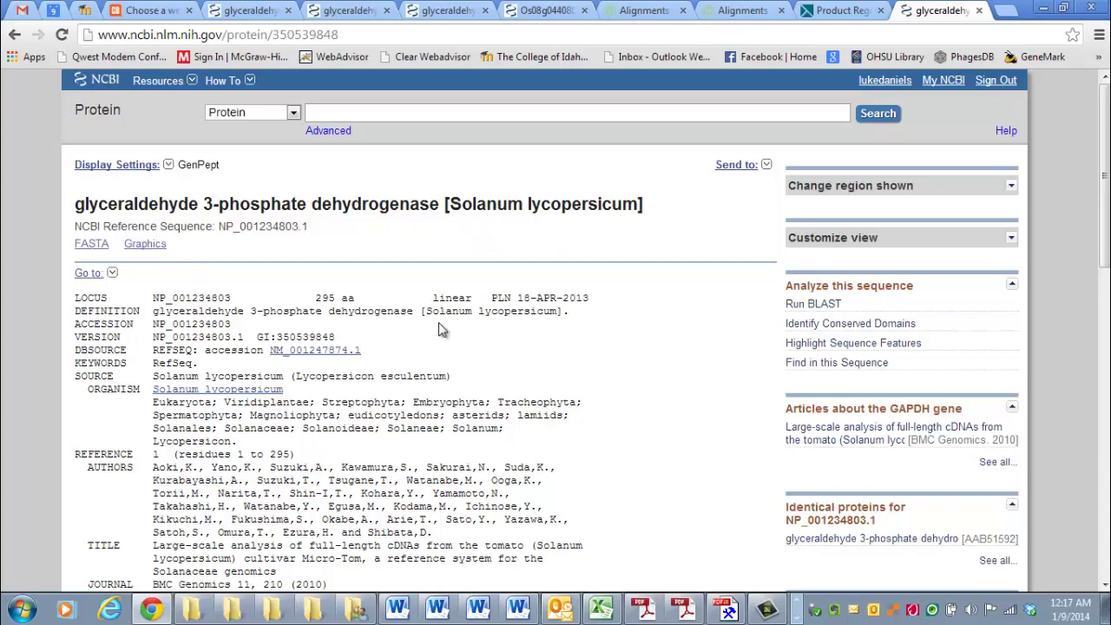
scroll(443, 330, "down", 12)
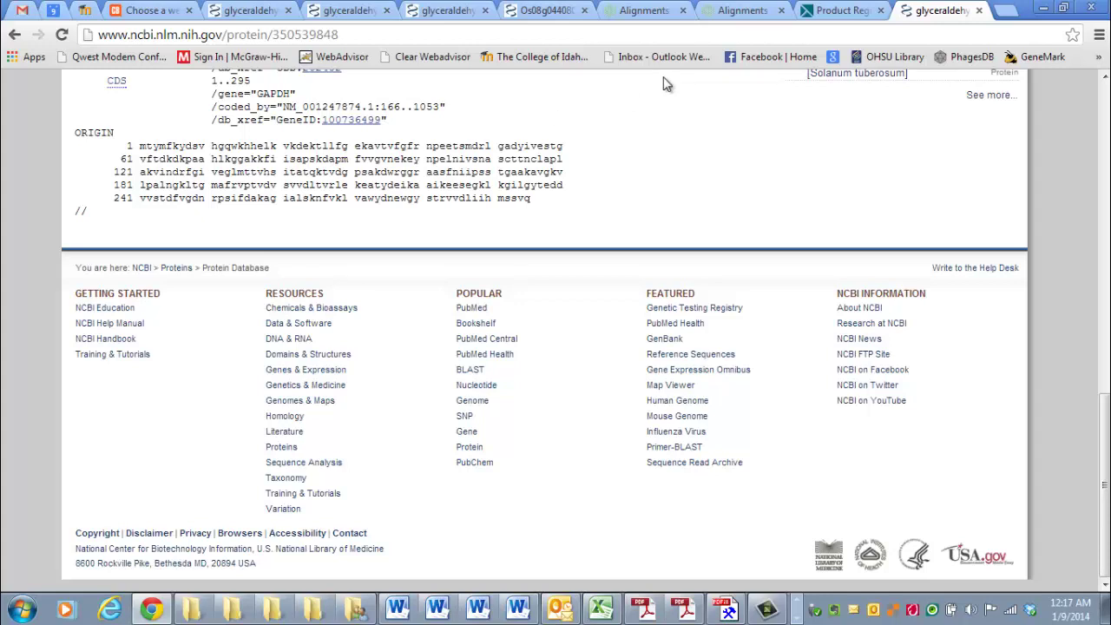
Search the web for clustalw2 in a new tab
left_click(1006, 12)
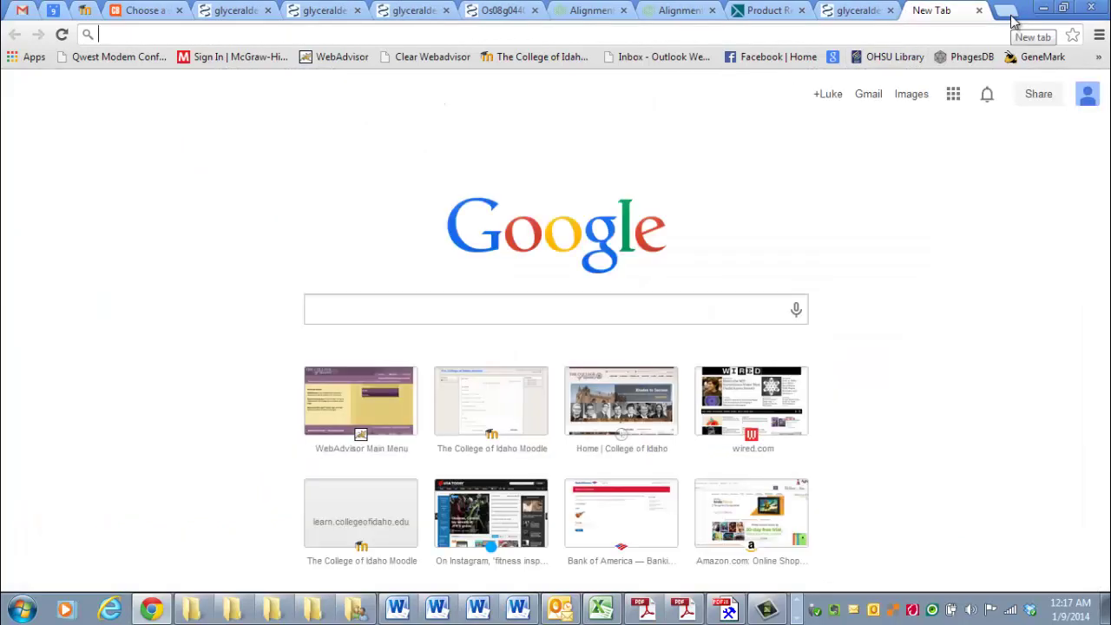
type("clus")
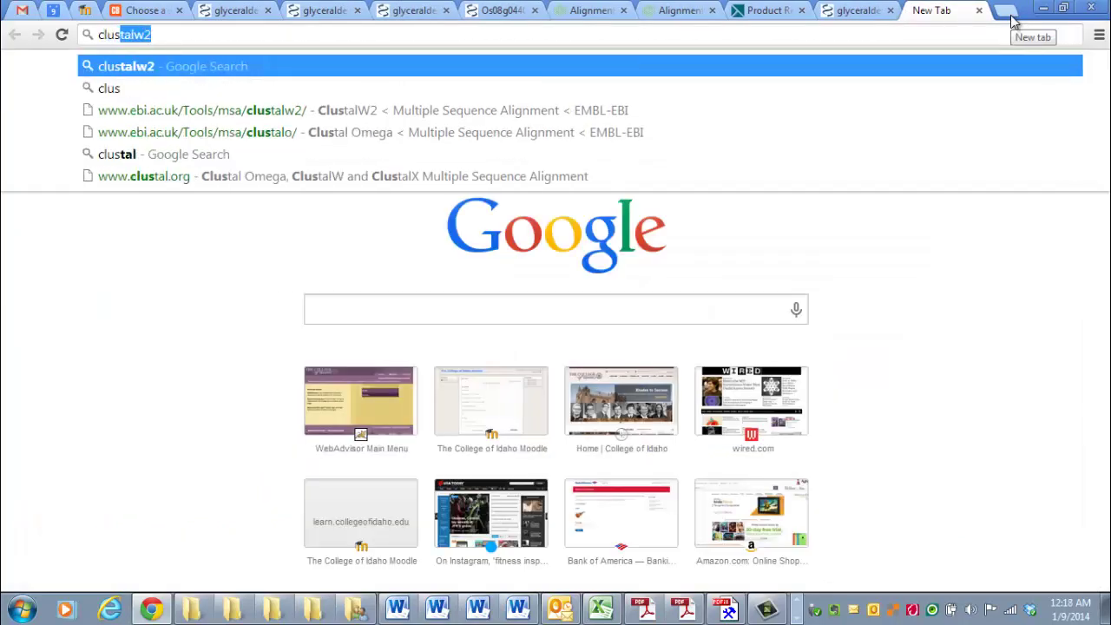
type("t")
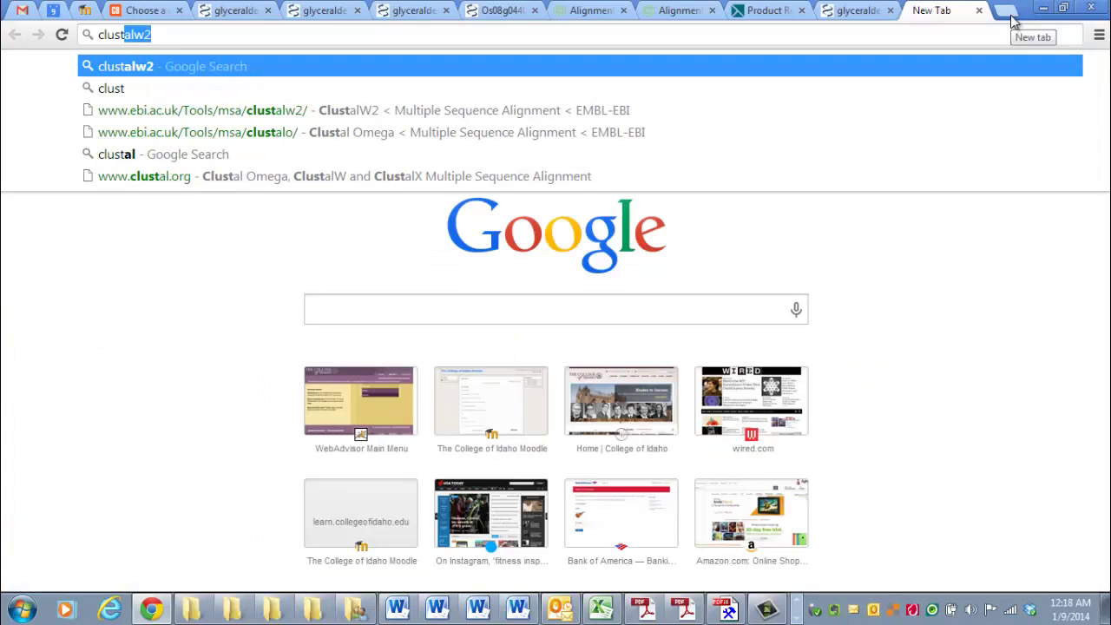
type("al")
key("Return")
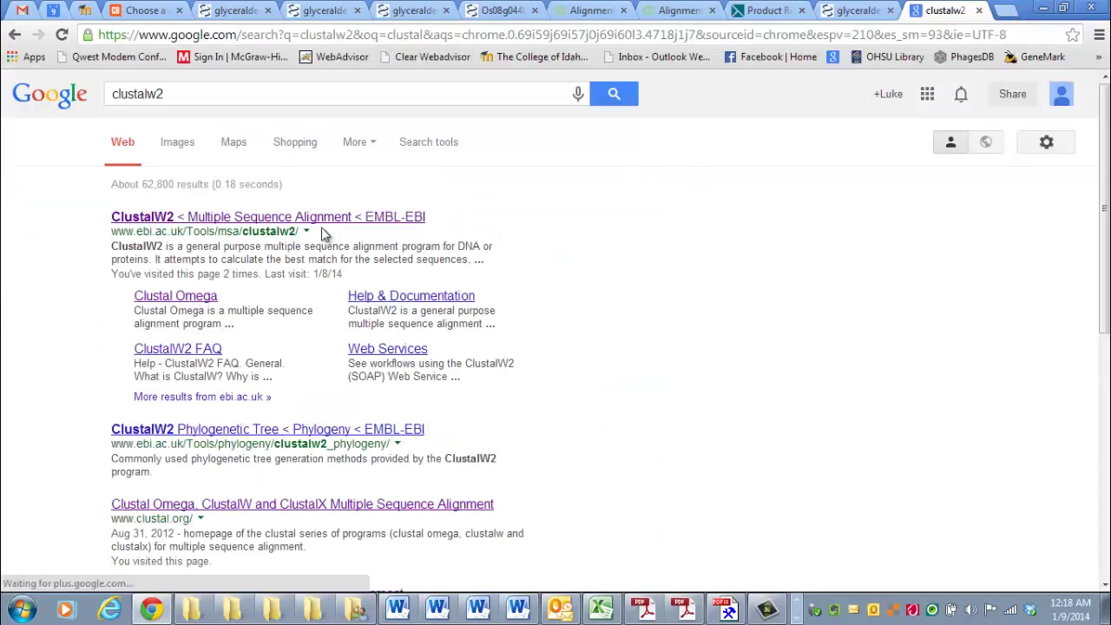
Open the EMBL-EBI ClustalW2 page and set the STEP 1 sequence type to Protein
left_click(311, 219)
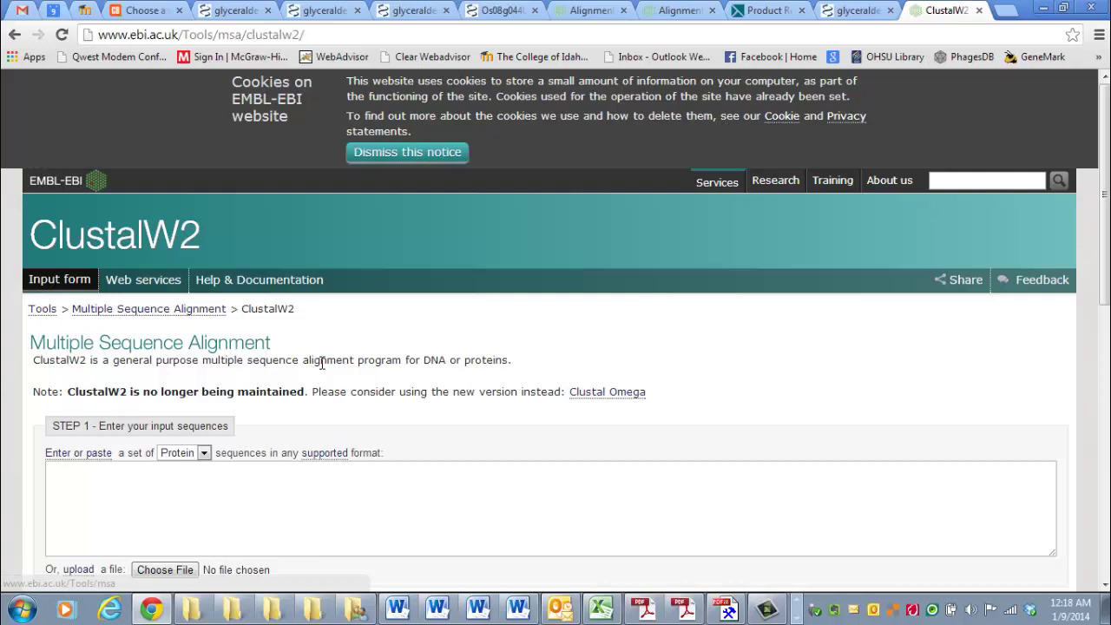
scroll(321, 363, "down", 2)
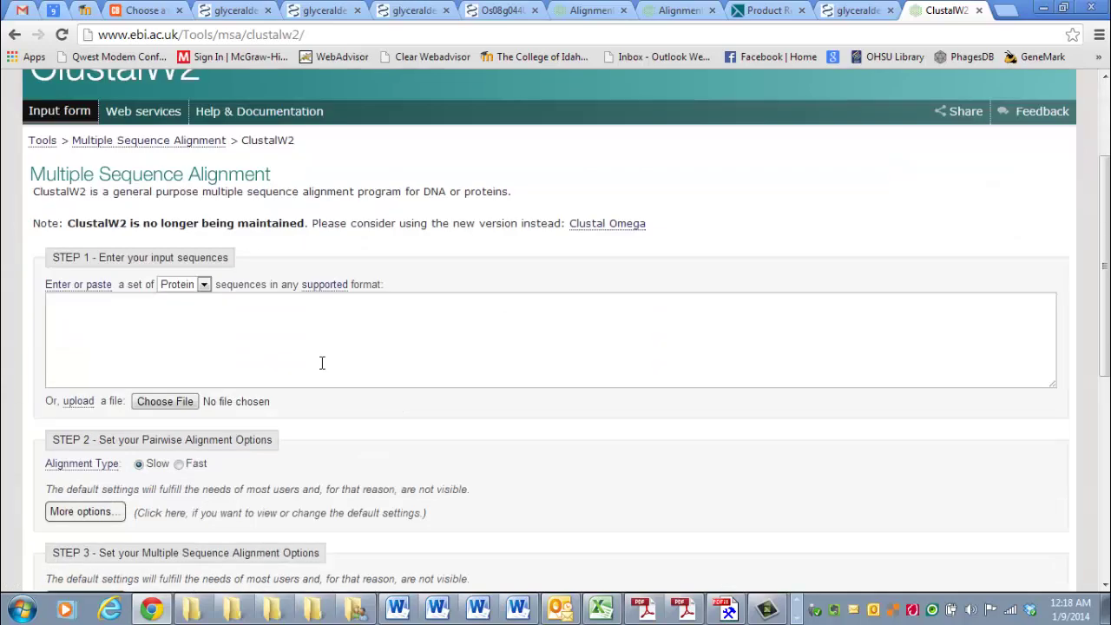
left_click(203, 286)
left_click(201, 313)
left_click(203, 285)
left_click(203, 301)
left_click(204, 299)
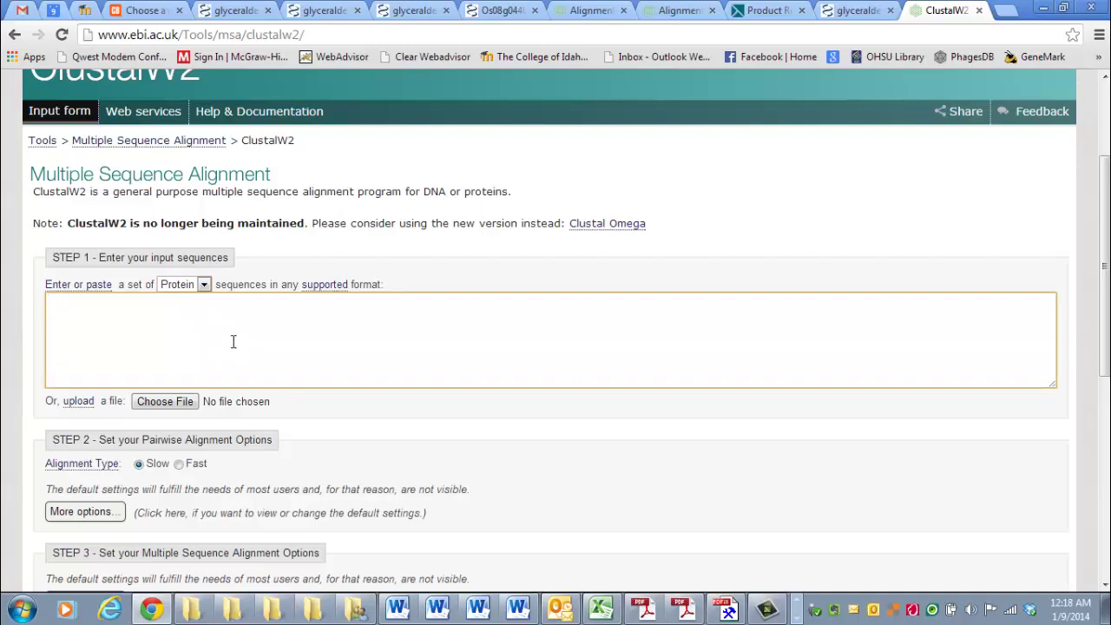
Select the tomato GAPDH amino acid sequence in the NCBI Protein record for copying
left_click(840, 11)
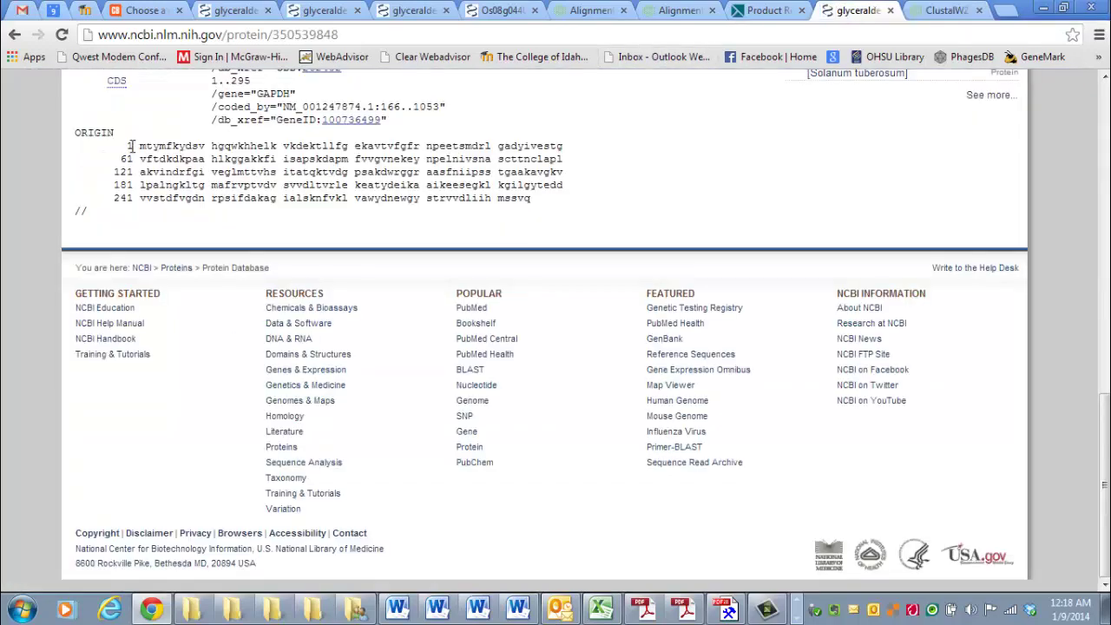
left_click_drag(128, 146, 572, 196)
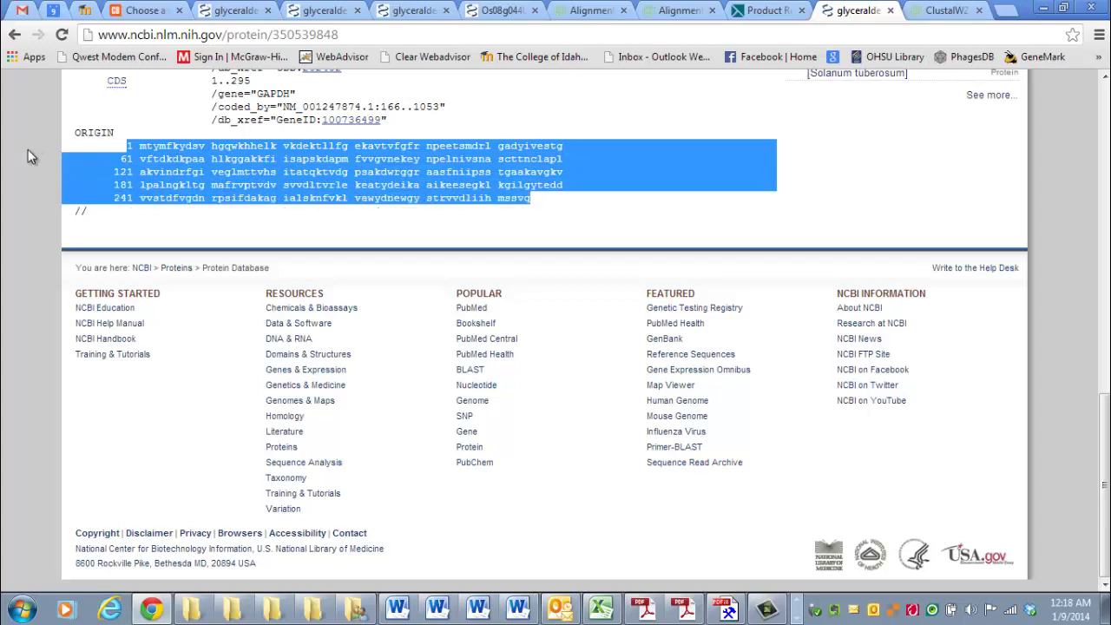
right_click(179, 173)
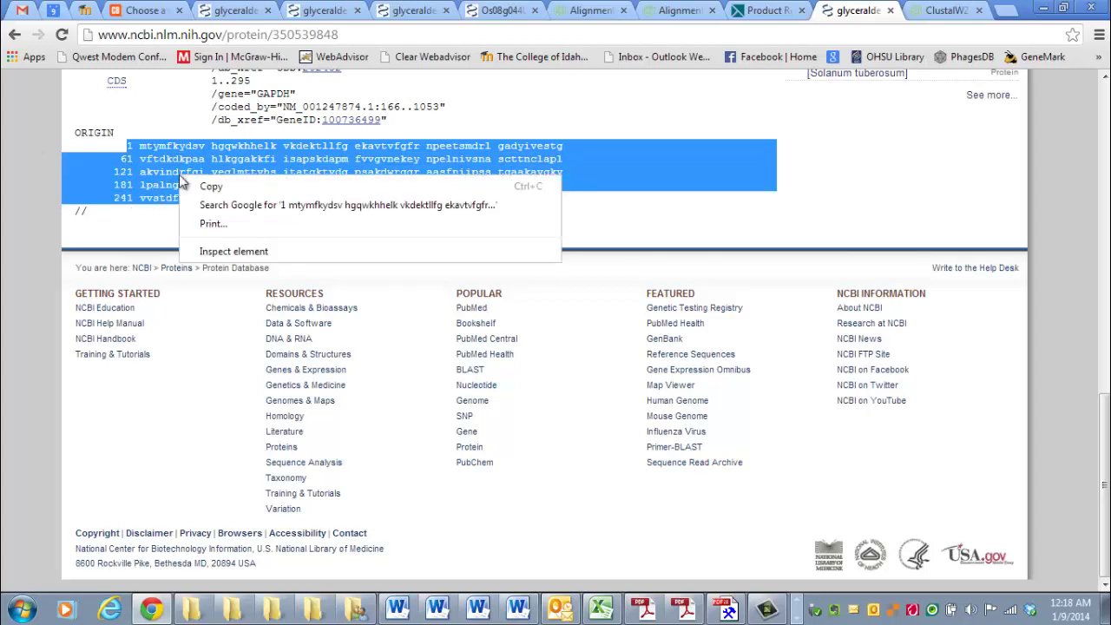
Copy the tomato GAPDH sequence and paste it into the ClustalW2 input box
left_click(211, 184)
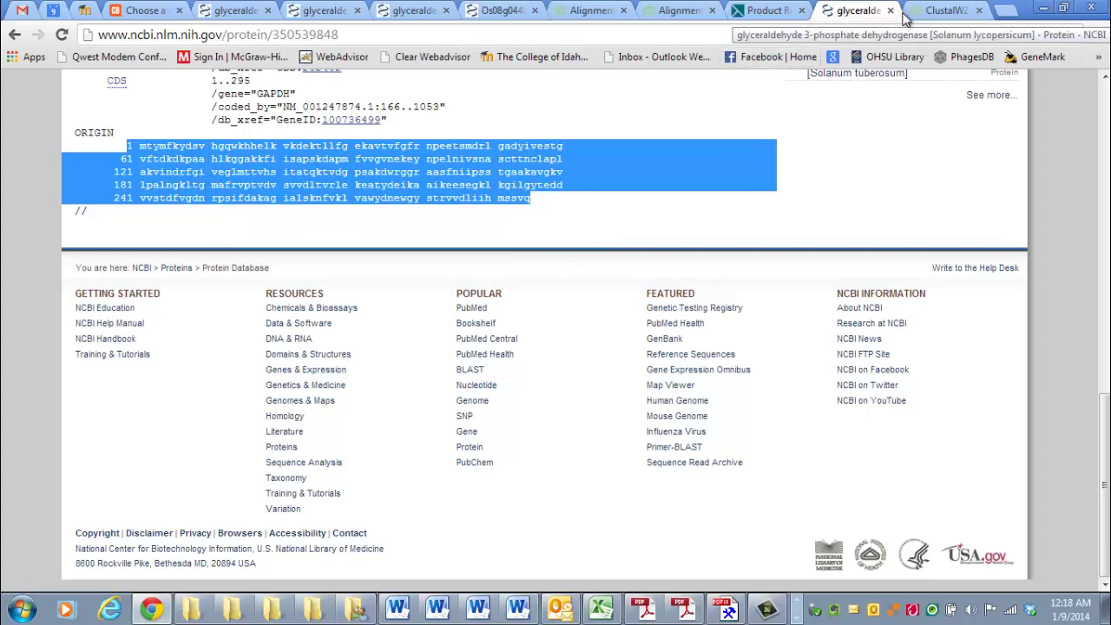
left_click(937, 12)
left_click(199, 320)
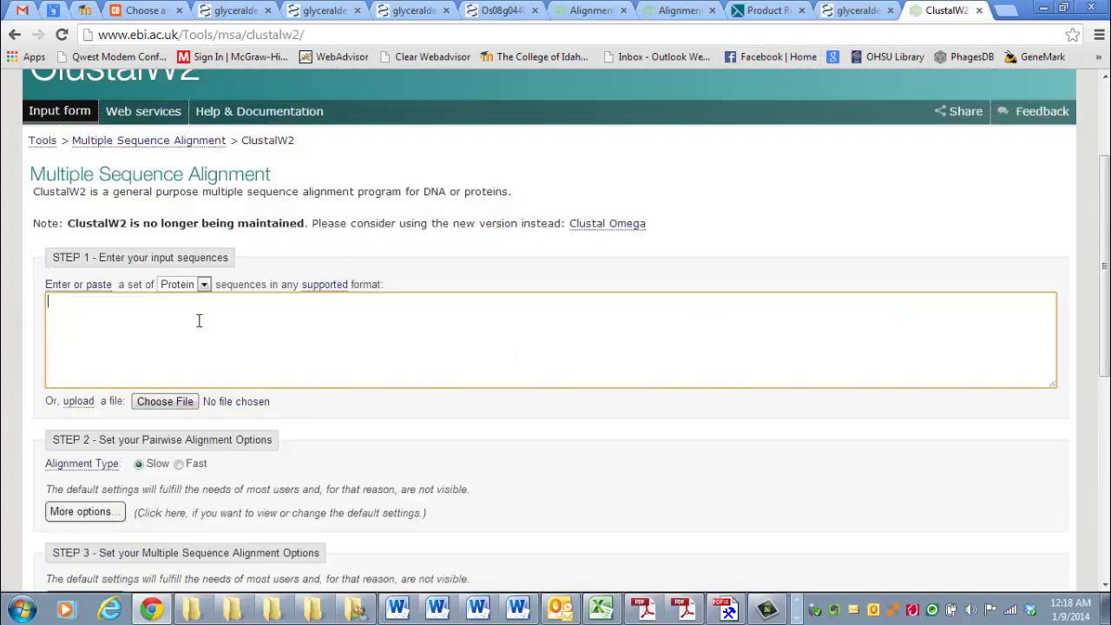
key("ctrl+v")
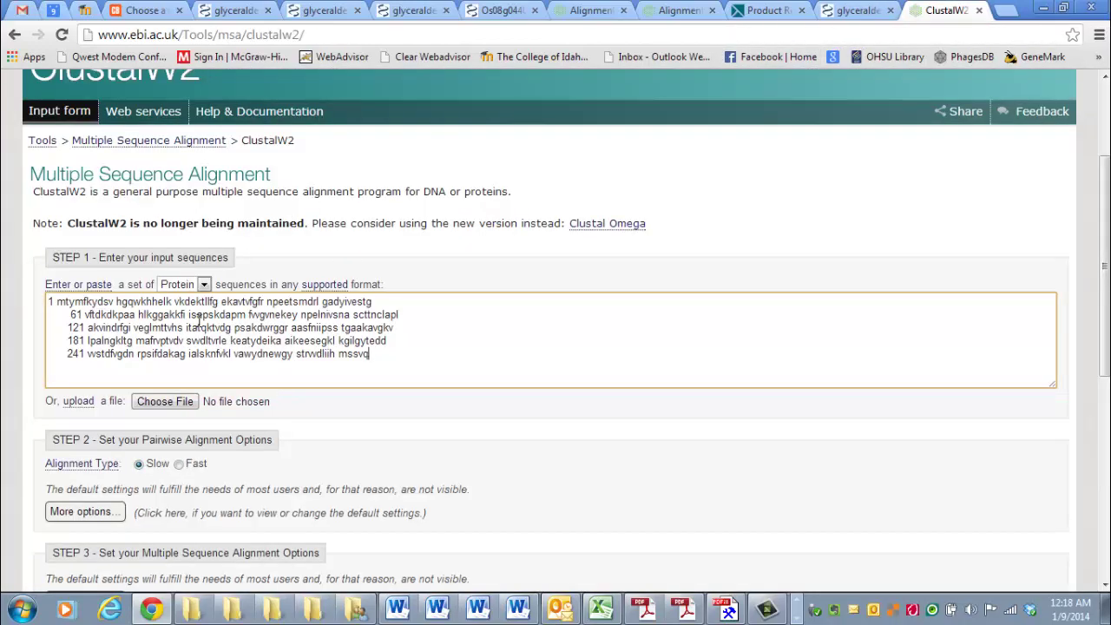
Add the header line '>GAPDH tomato' above the pasted sequence
left_click(49, 301)
key("Return")
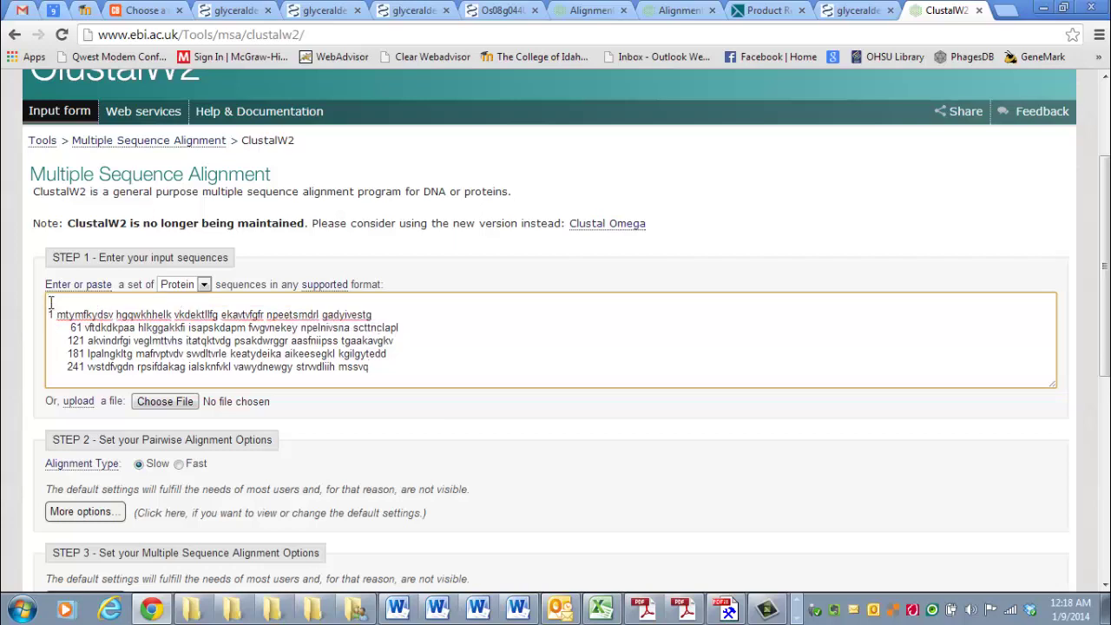
type(">")
type("GAPDH")
type("tomato")
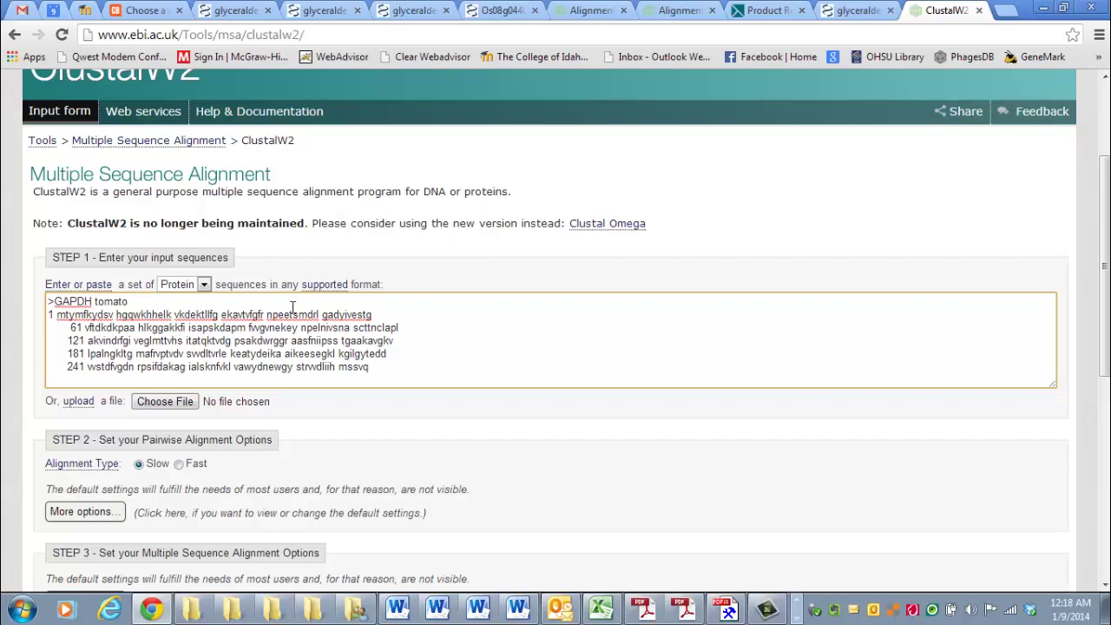
Open the rice Os08g0440800 RefSeq protein record and select its full amino acid sequence
left_click(384, 365)
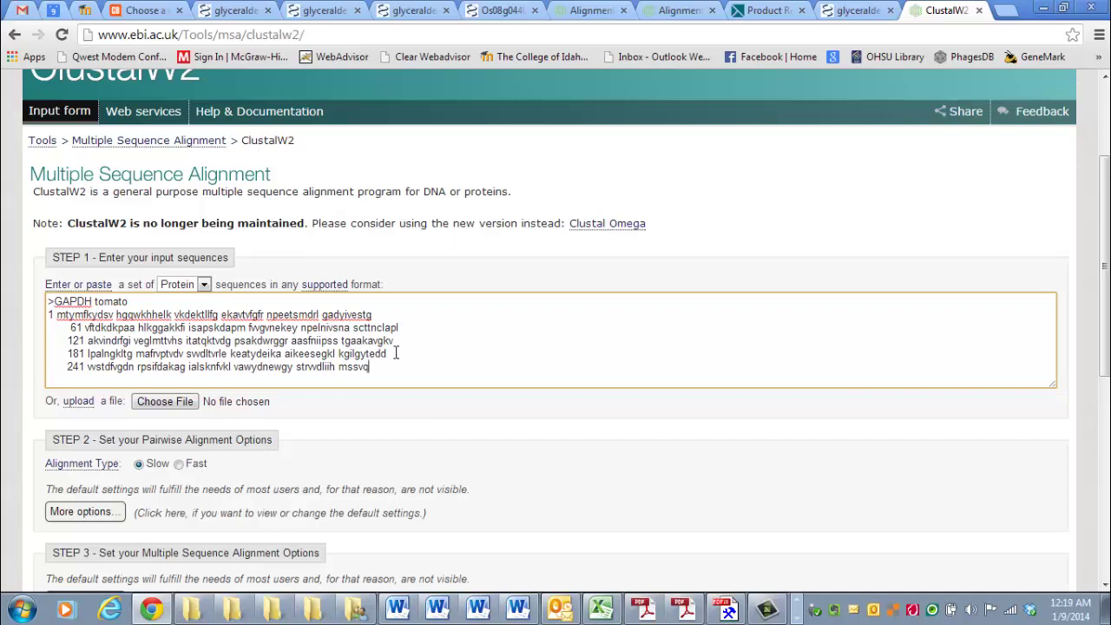
left_click(499, 10)
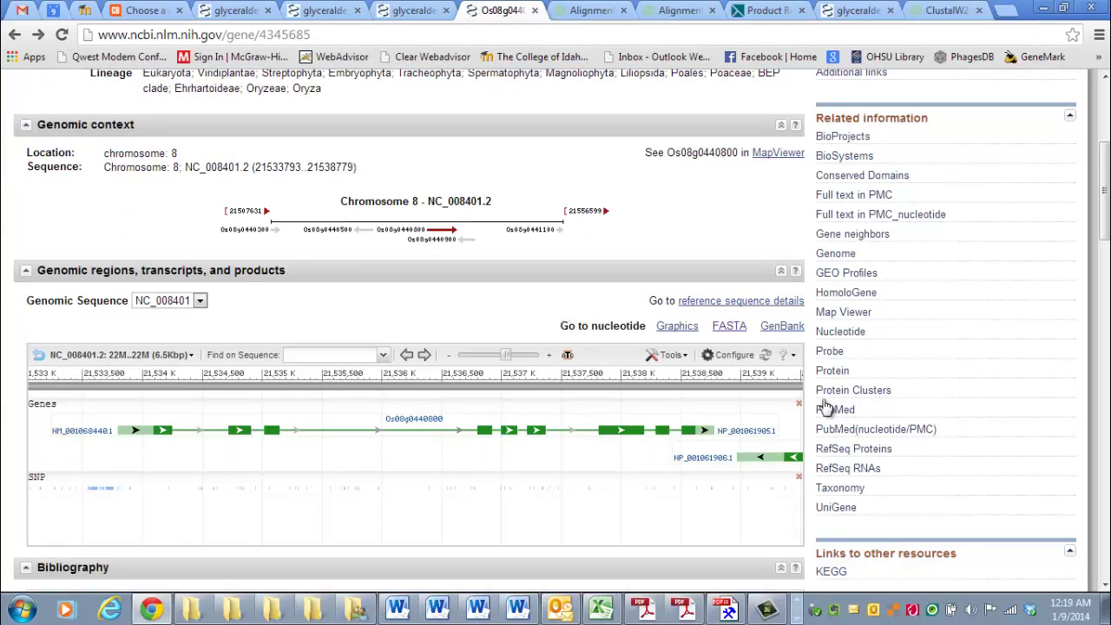
left_click(831, 448)
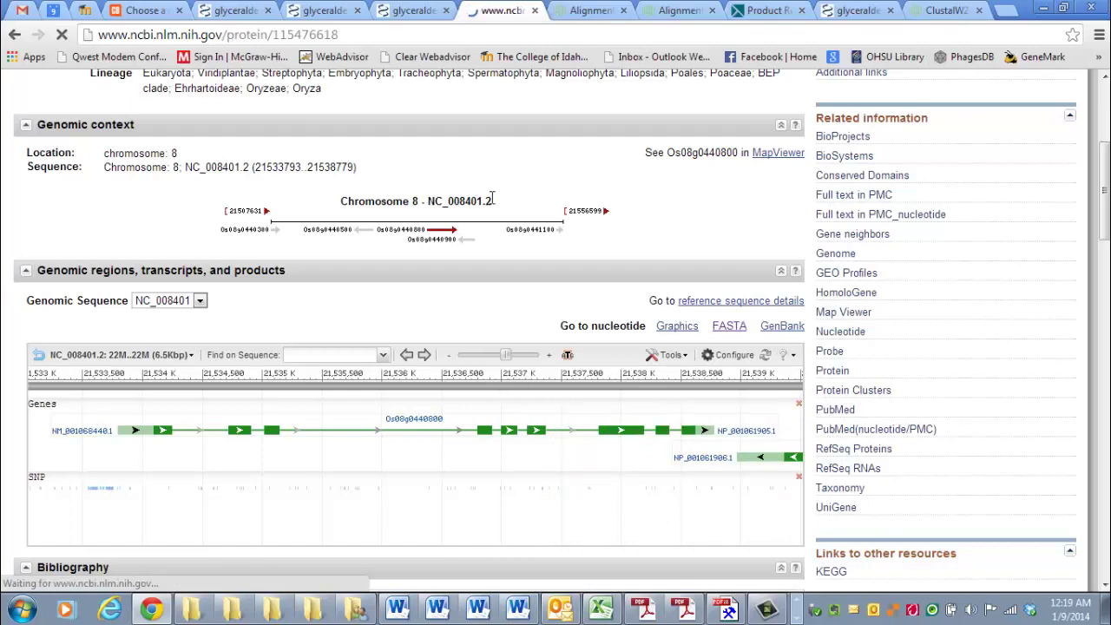
scroll(428, 326, "down", 15)
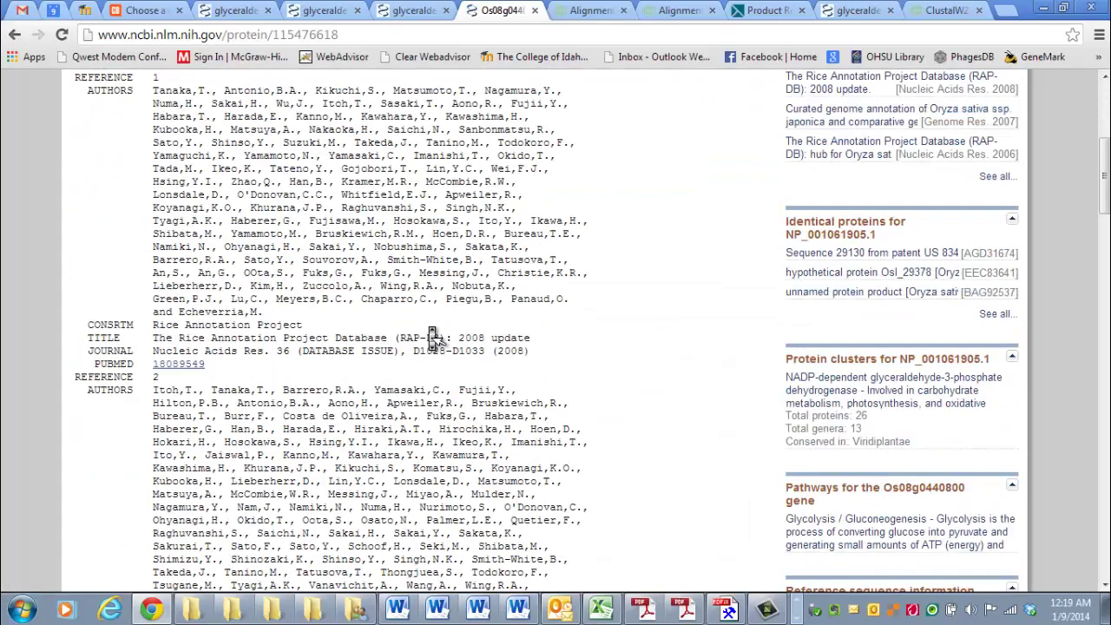
scroll(429, 326, "down", 12)
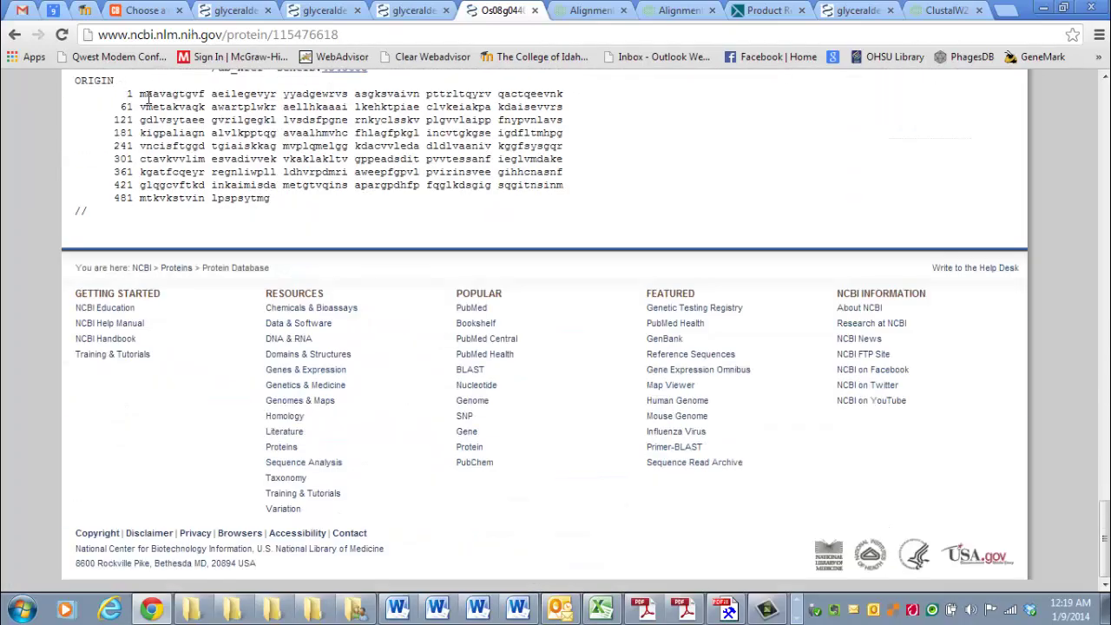
left_click_drag(127, 94, 289, 202)
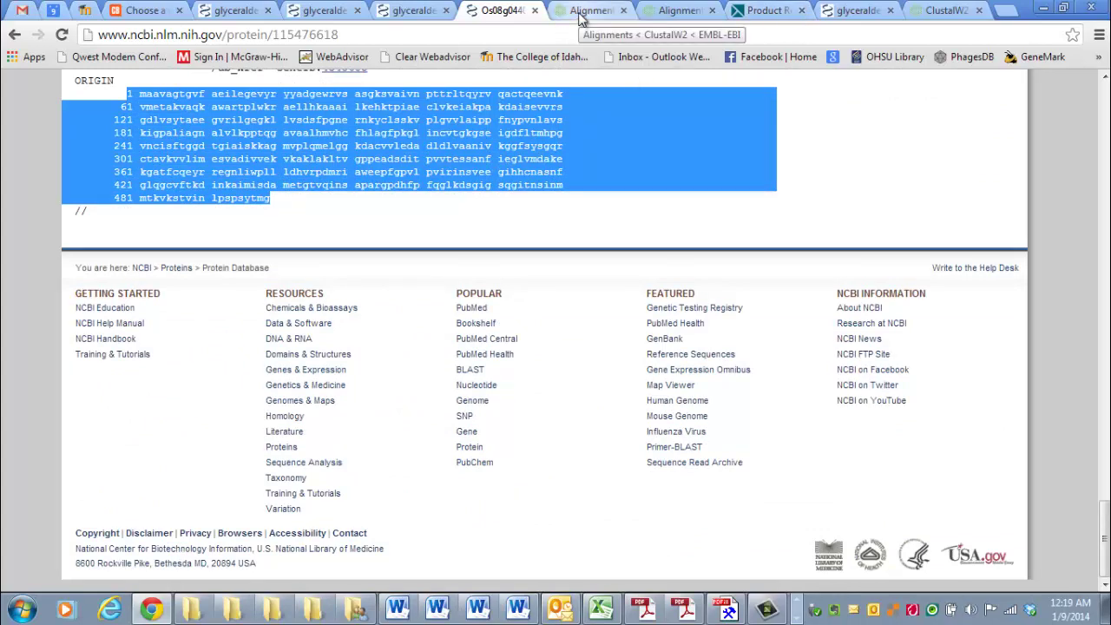
left_click(944, 10)
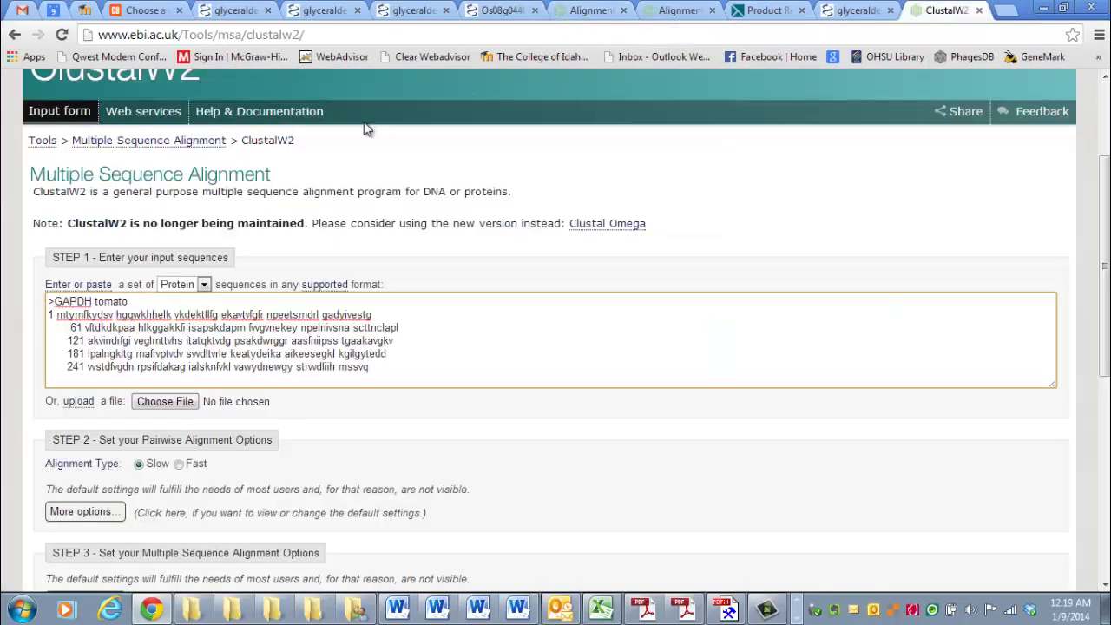
Paste the rice protein sequence on a new line after the tomato sequence
left_click(178, 371)
key("Return")
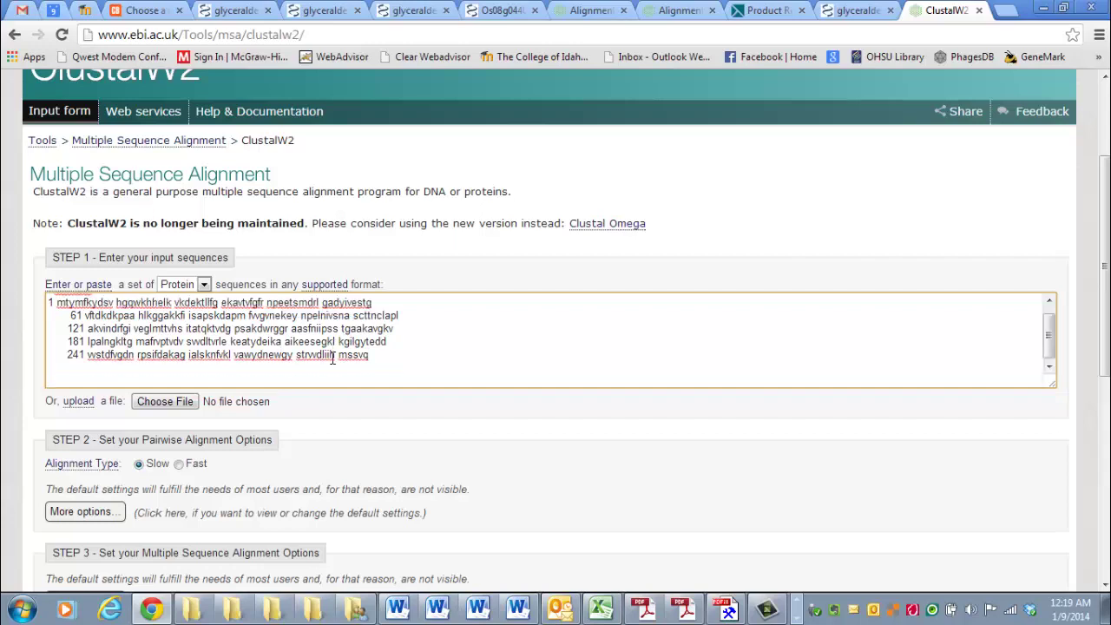
key("ctrl+v")
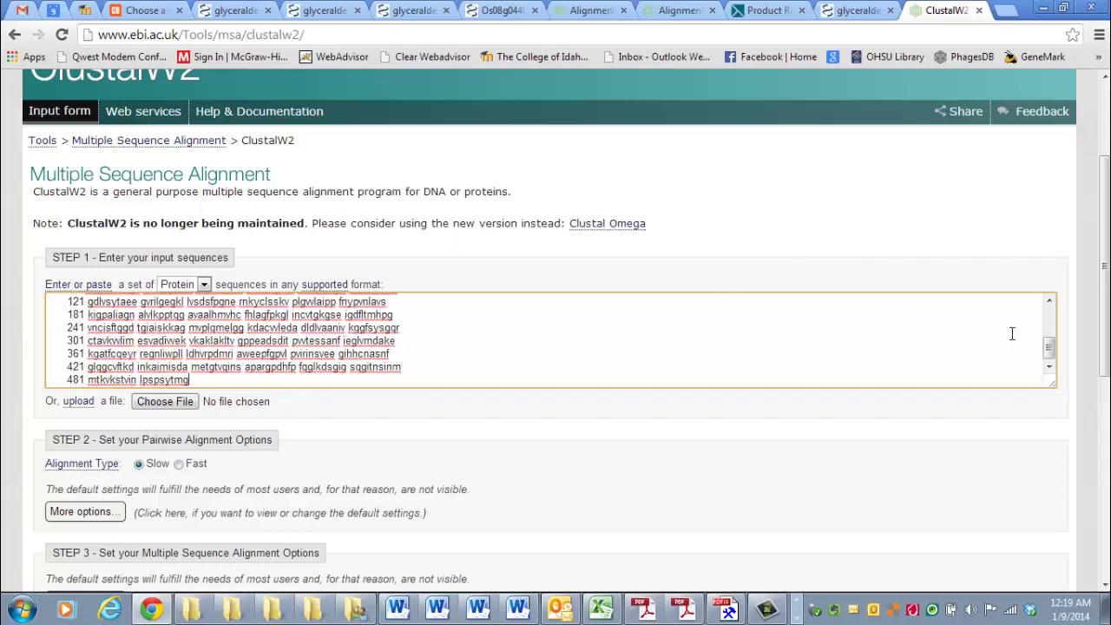
Label the rice sequence with the header '>GAPDH rice'
scroll(1050, 300, "up", 6)
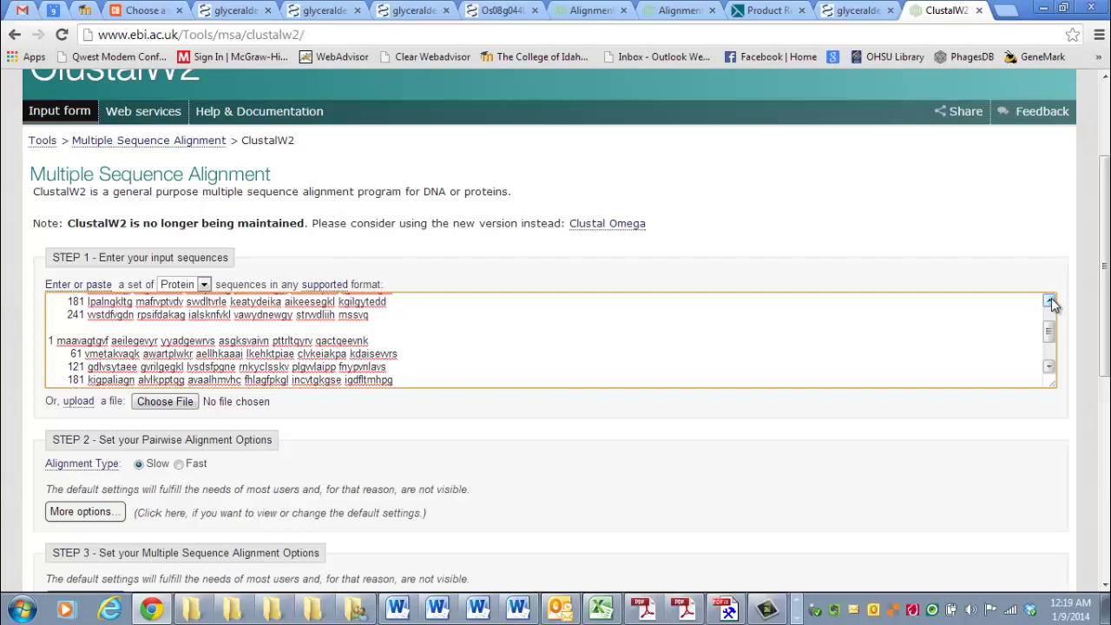
left_click(435, 374)
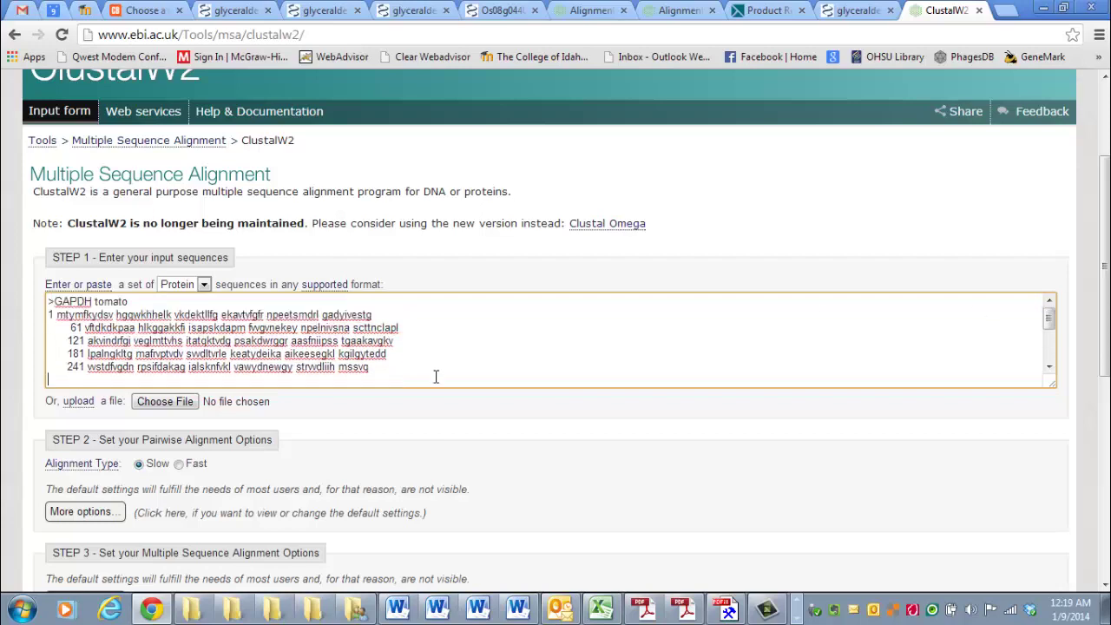
type(">GAPDH rice")
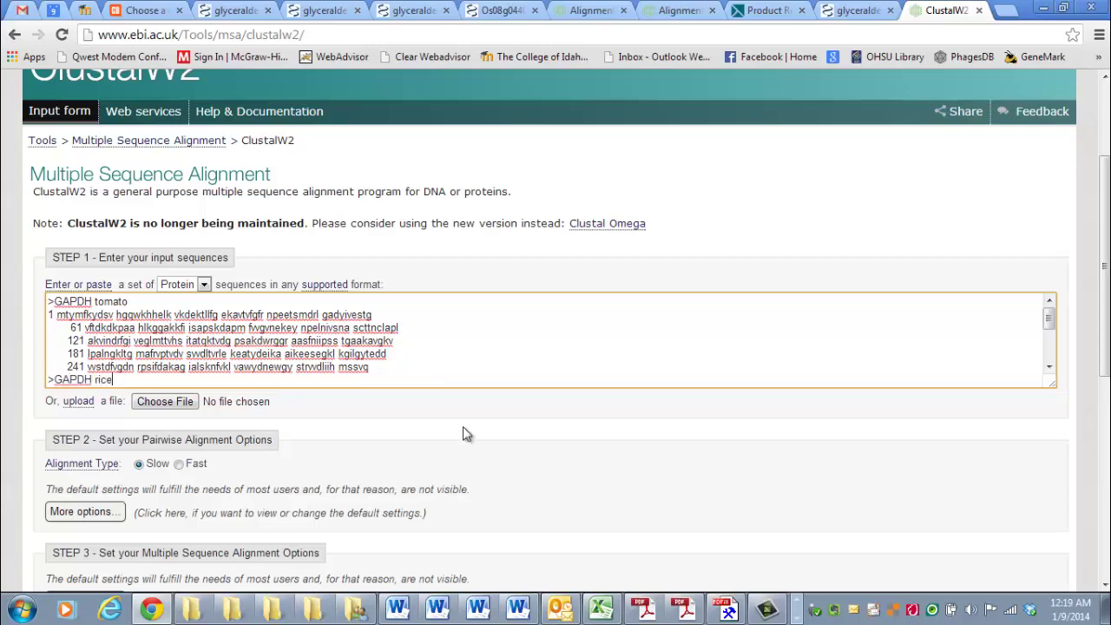
scroll(461, 433, "down", 4)
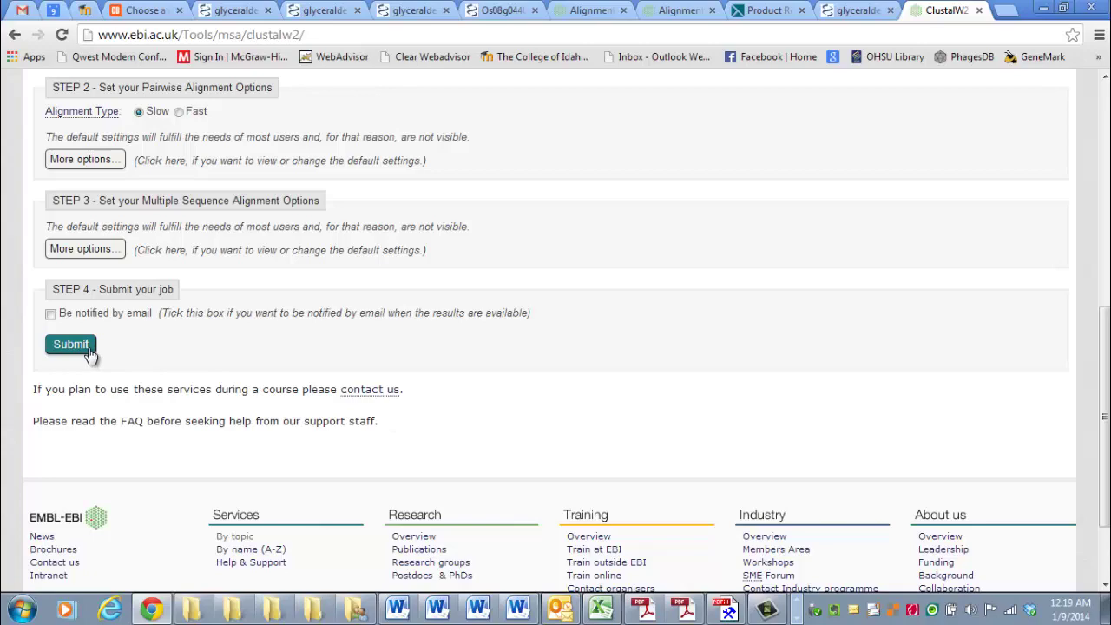
Submit the two sequences and read ClustalW2's error that they share the same identifier
left_click(87, 345)
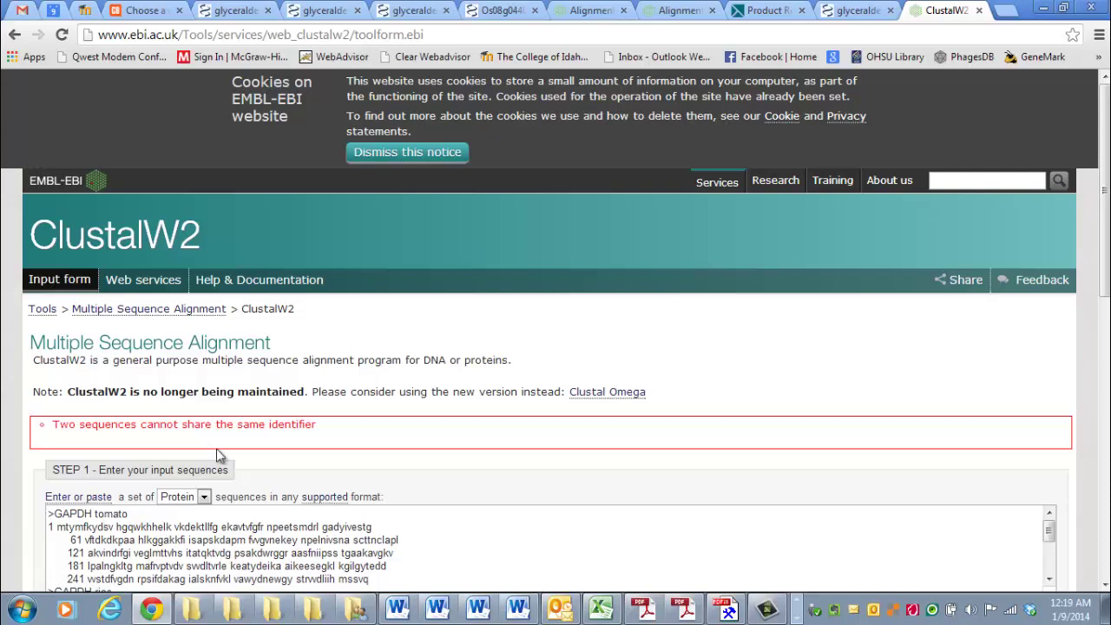
scroll(218, 455, "down", 3)
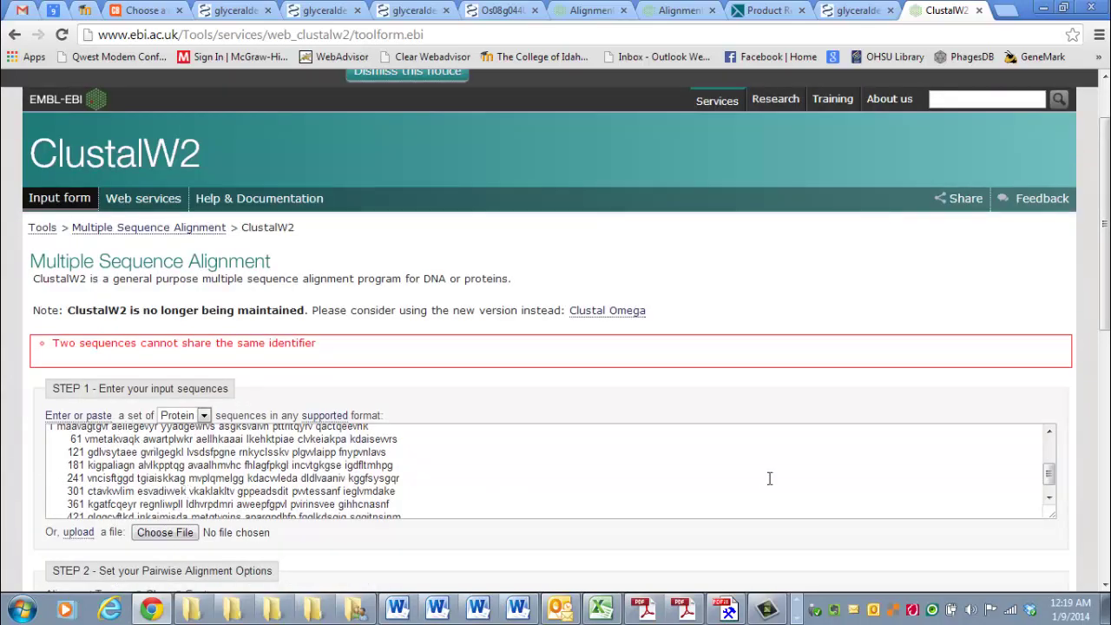
left_click_drag(1048, 473, 1048, 444)
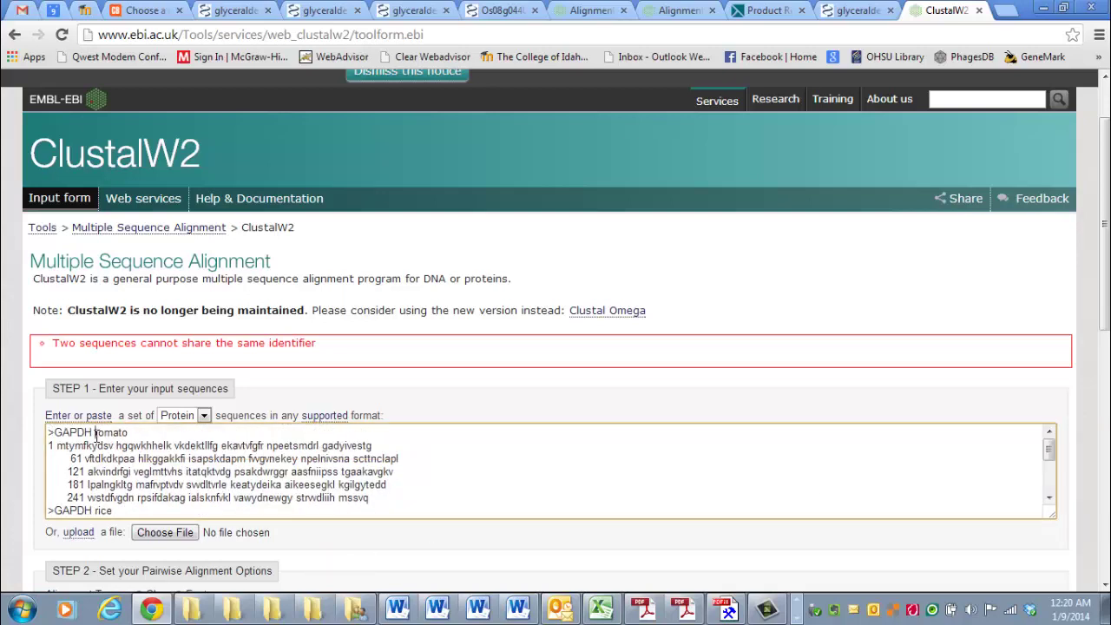
Replace the header spaces with underscores so they read '>GAPDH_tomato' and '>GAPDH_rice'
key("BackSpace")
type("_")
left_click(94, 511)
key("BackSpace")
type("_")
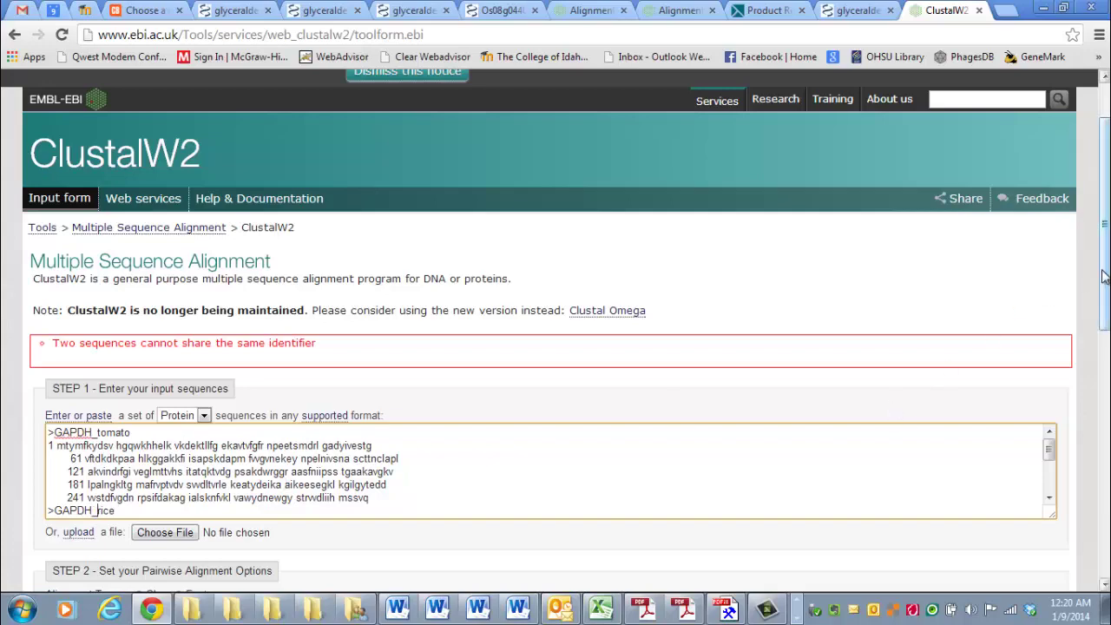
left_click_drag(1104, 276, 1103, 490)
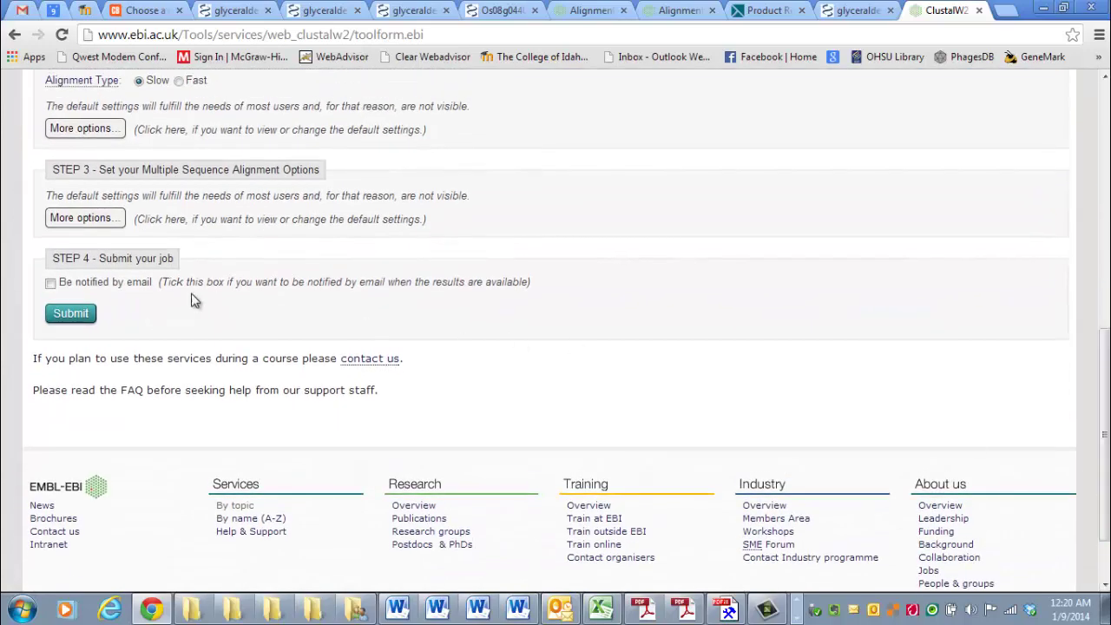
Resubmit the corrected sequences and view the CLUSTAL 2.1 alignment of GAPDH_tomato against GAPDH_rice
left_click(80, 315)
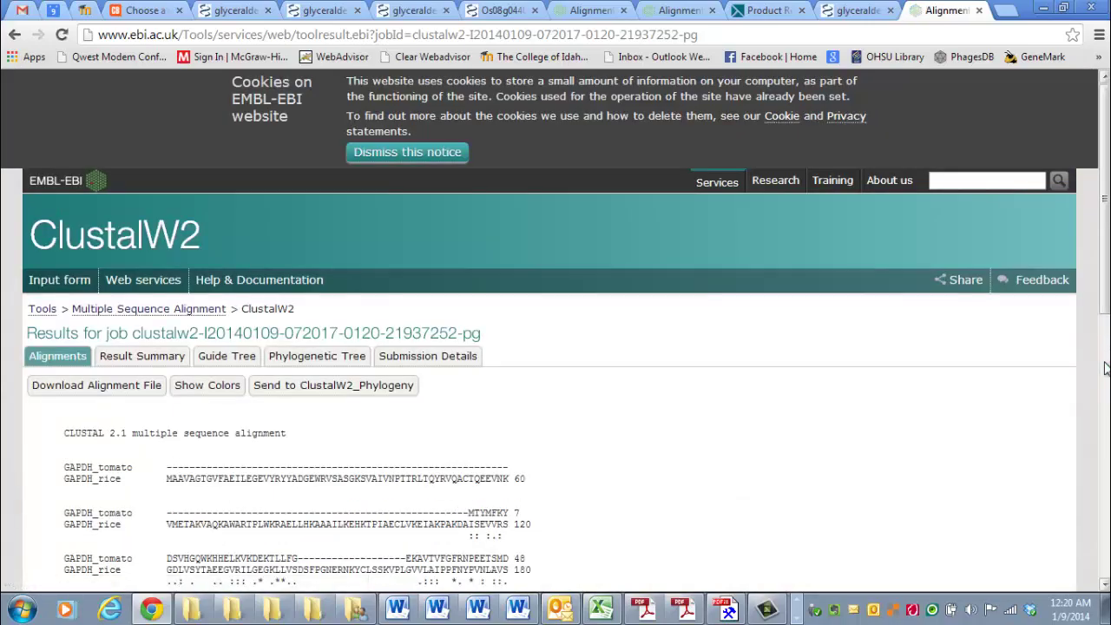
left_click_drag(1106, 358, 1106, 502)
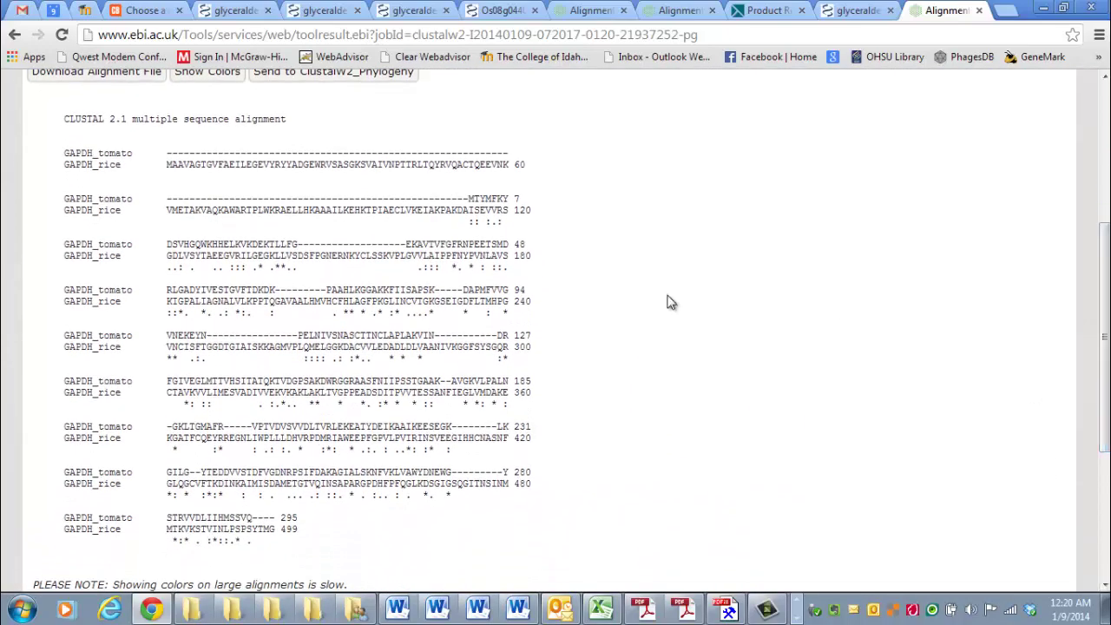